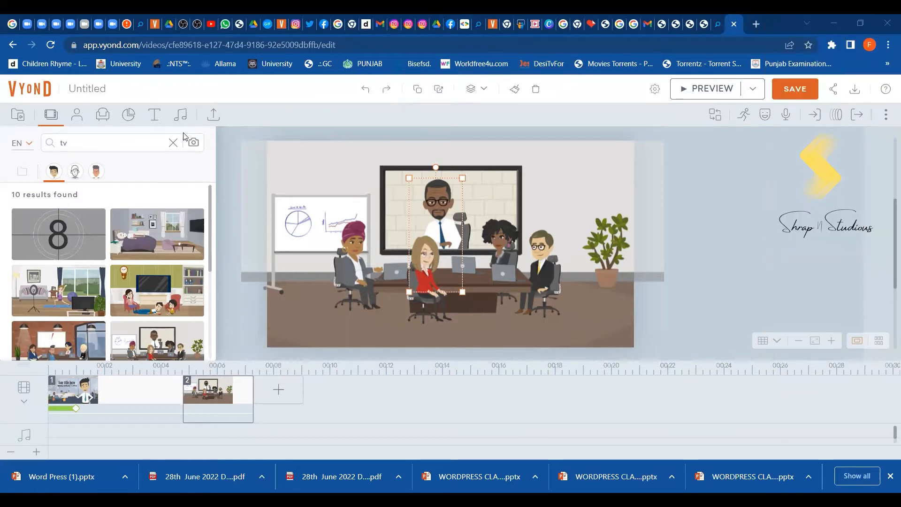
Clear the scene search and leave the current project to return to the Your Videos list.
{"action": "left_click", "coordinate": [173, 143]}
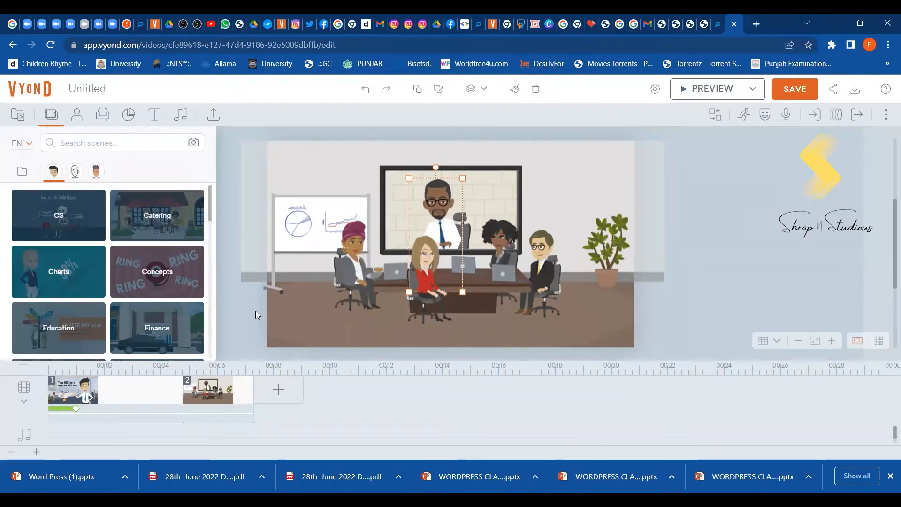
{"action": "left_click", "coordinate": [13, 45]}
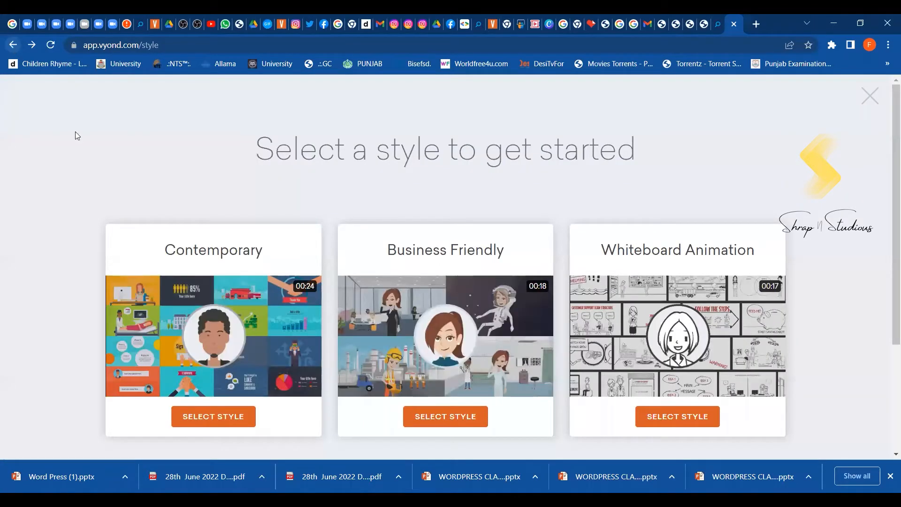
{"action": "left_click", "coordinate": [13, 45]}
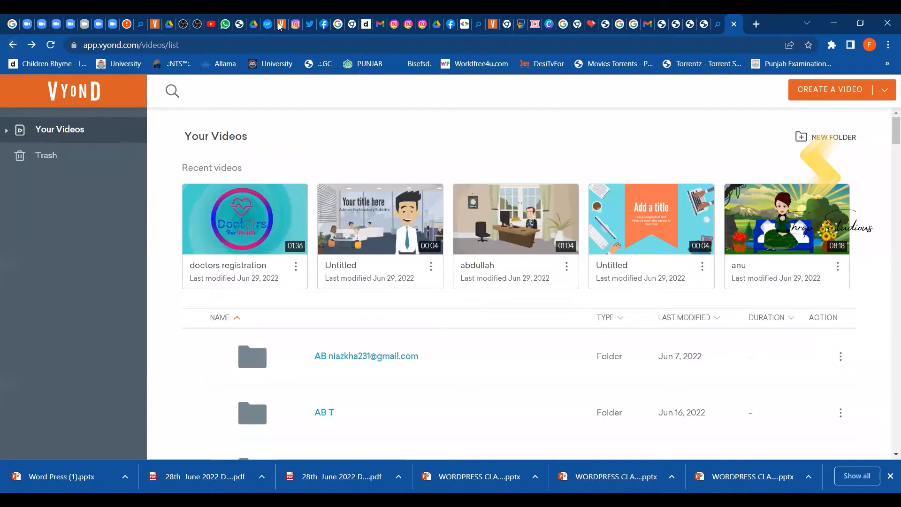
Preview the recent 08:18 video with the woman on the blue sofa, pausing it after the first scenes.
{"action": "mouse_move", "coordinate": [753, 240]}
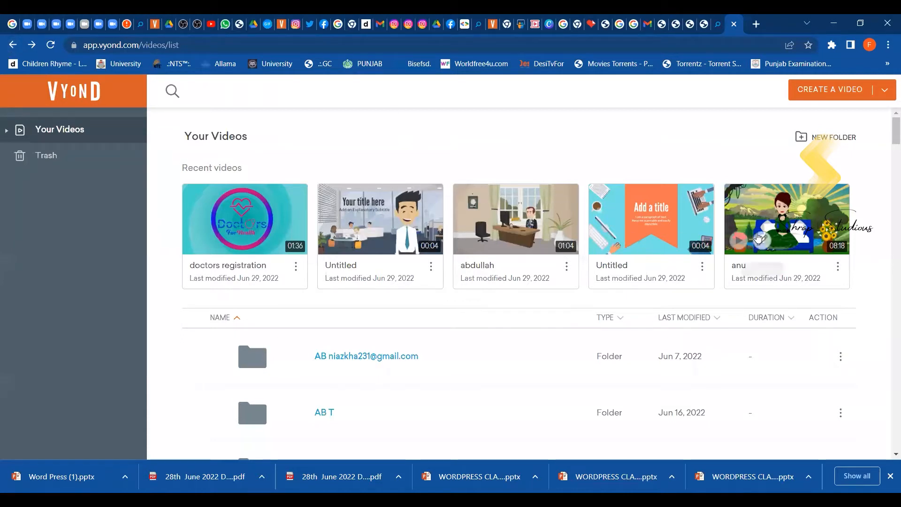
{"action": "left_click", "coordinate": [739, 240]}
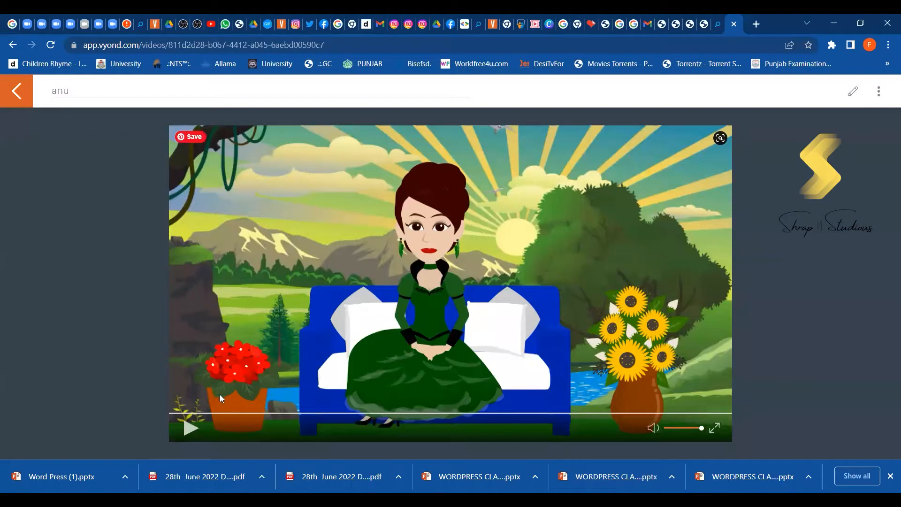
{"action": "left_click", "coordinate": [191, 424]}
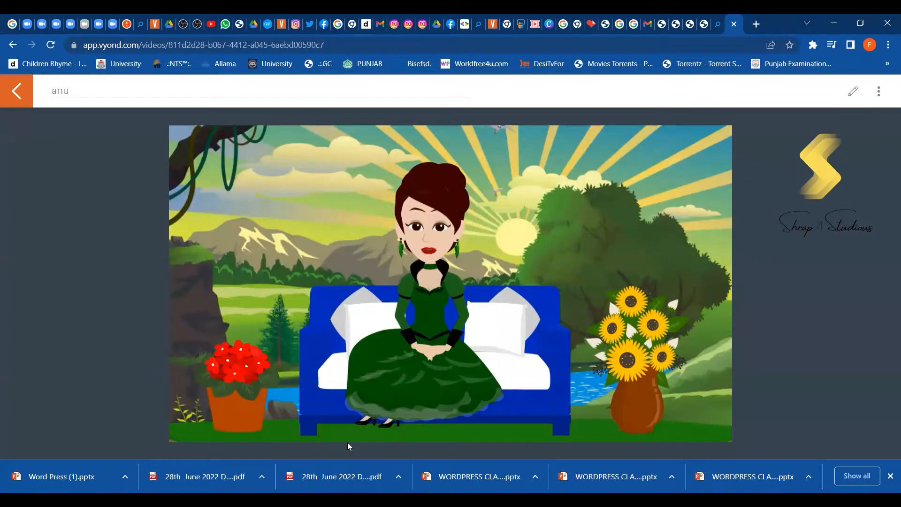
{"action": "mouse_move", "coordinate": [340, 426]}
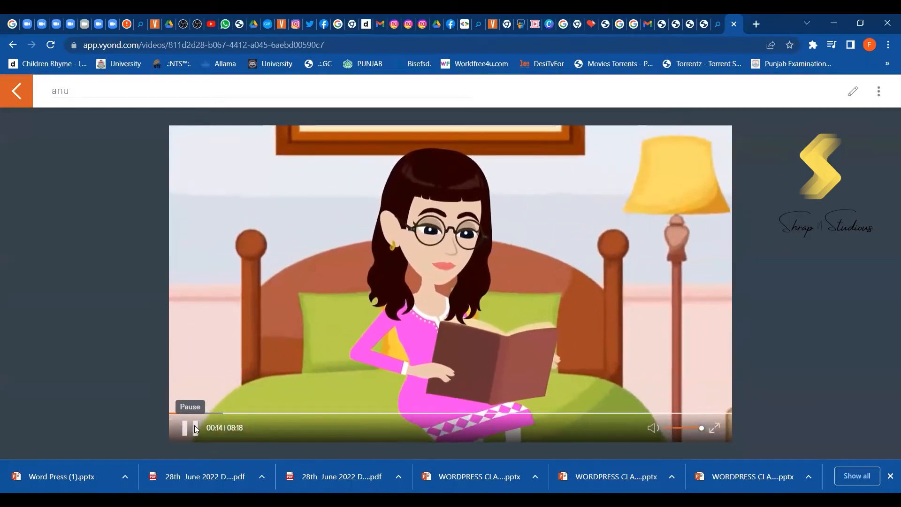
{"action": "left_click", "coordinate": [194, 425]}
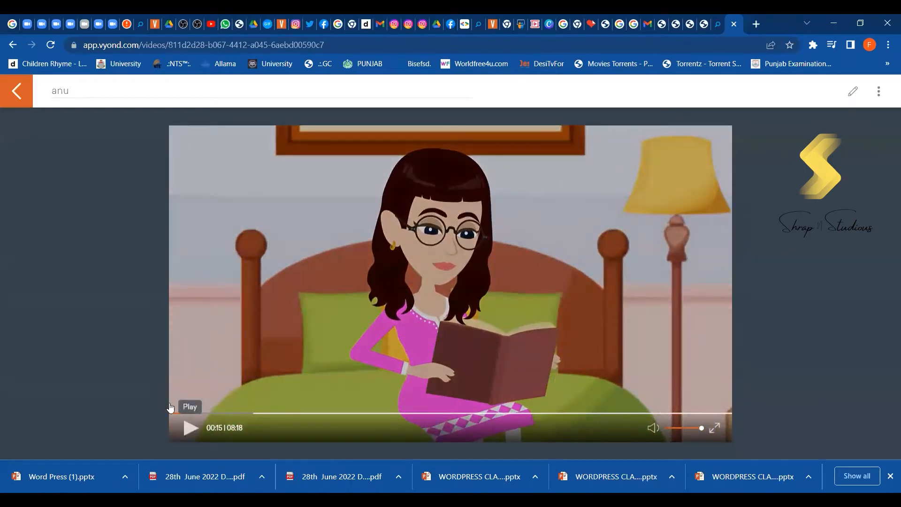
Return to the video list and preview the 01:04 office desk video, pausing it at the Consulting and Coaching scene.
{"action": "left_click", "coordinate": [18, 95]}
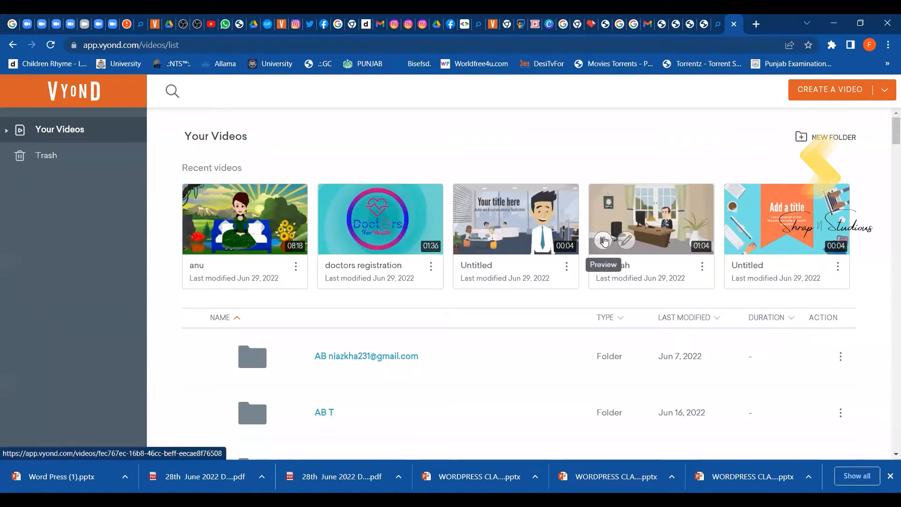
{"action": "left_click", "coordinate": [604, 241]}
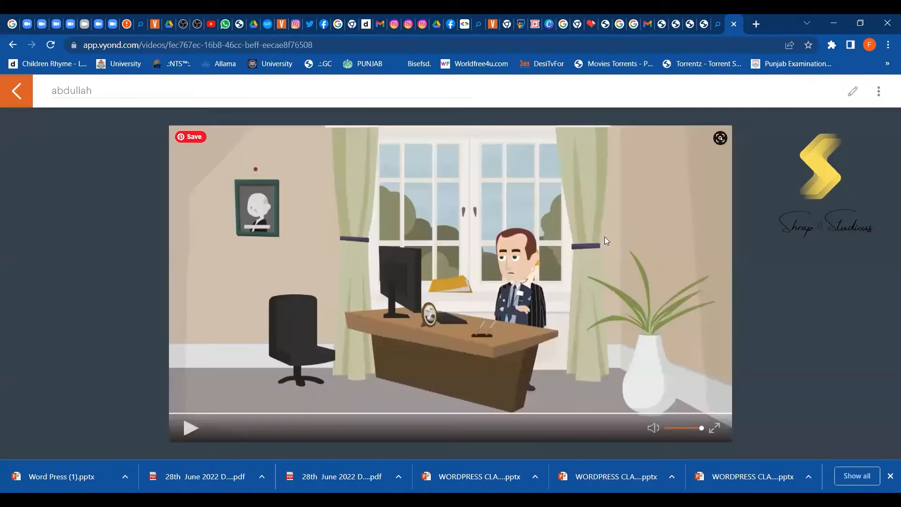
{"action": "left_click", "coordinate": [186, 427]}
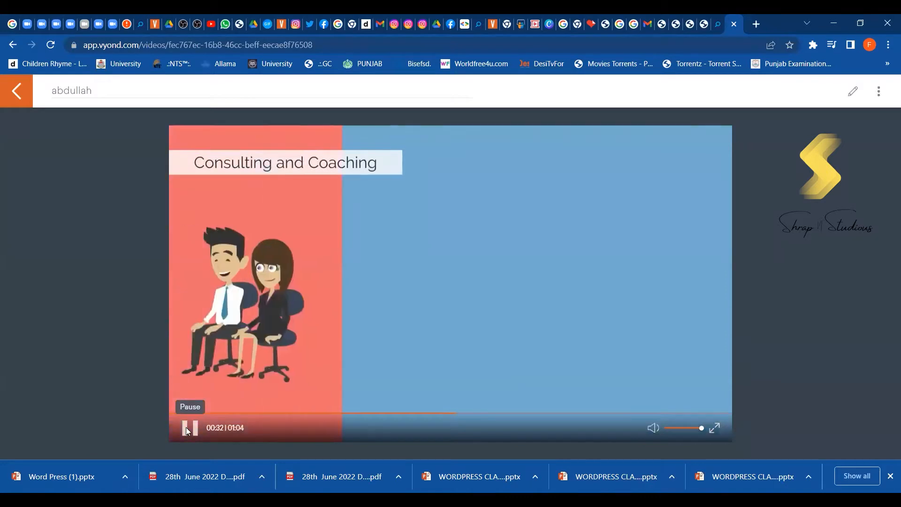
{"action": "left_click", "coordinate": [185, 427]}
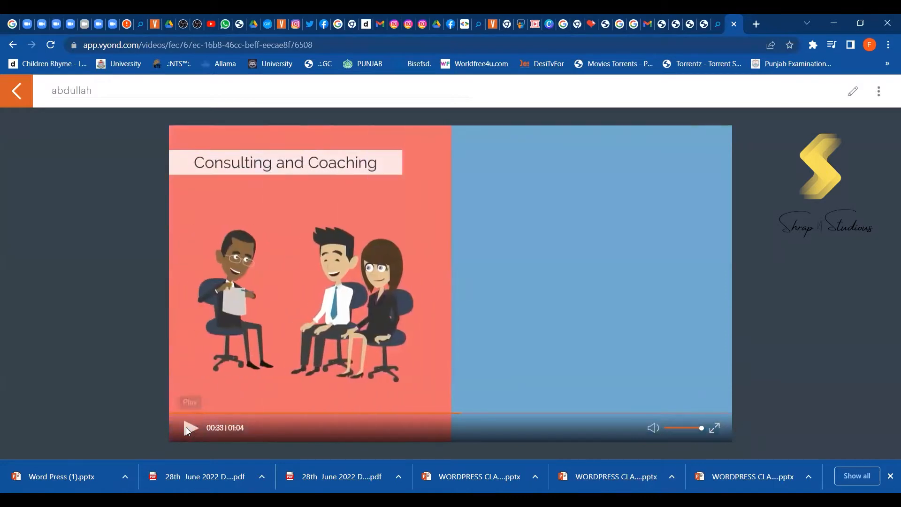
Create a new video in the Business Friendly style and add a second scene using Choose Scene.
{"action": "left_click", "coordinate": [17, 92]}
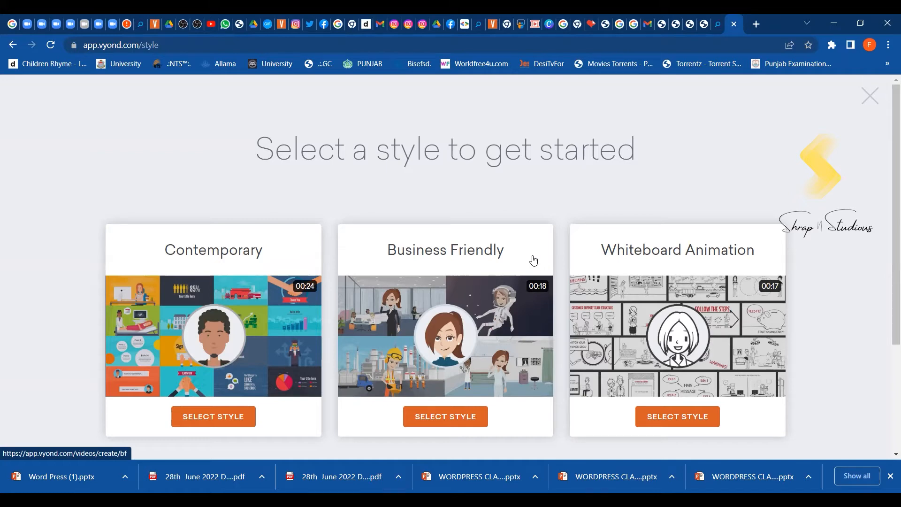
{"action": "left_click", "coordinate": [439, 423]}
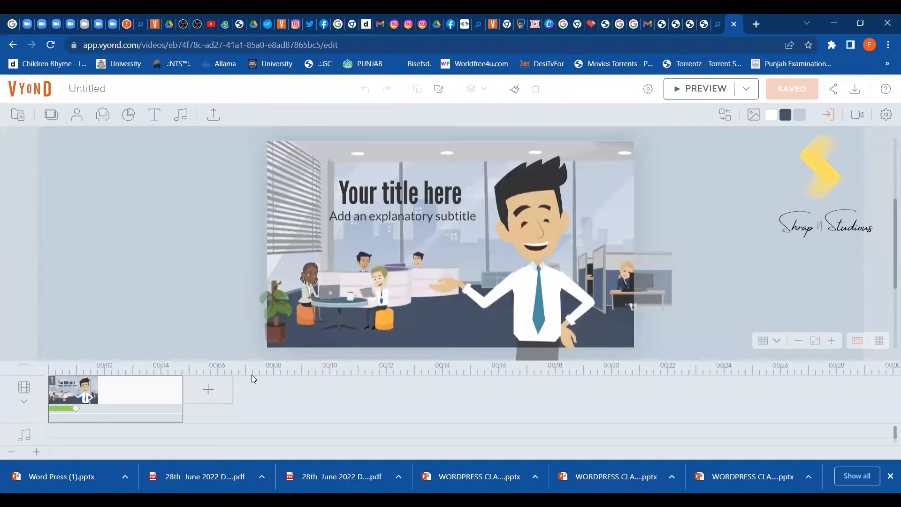
{"action": "left_click", "coordinate": [209, 393]}
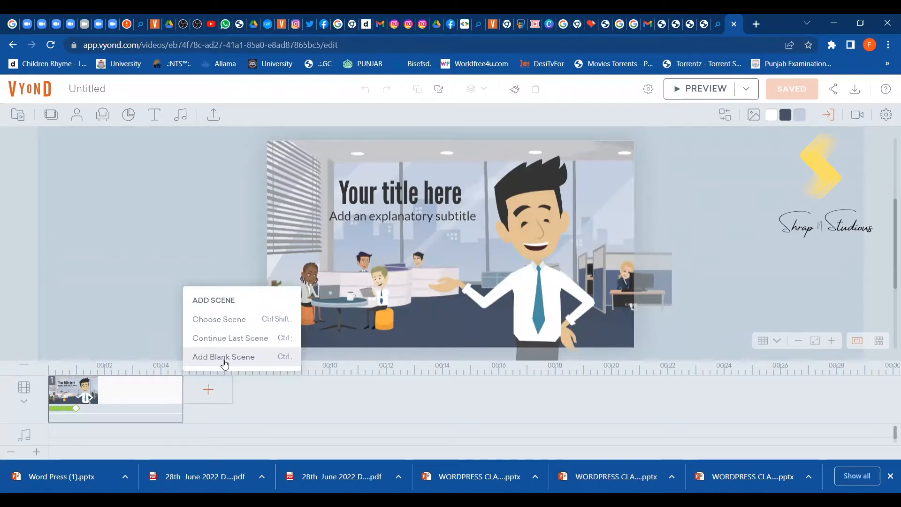
{"action": "left_click", "coordinate": [218, 324]}
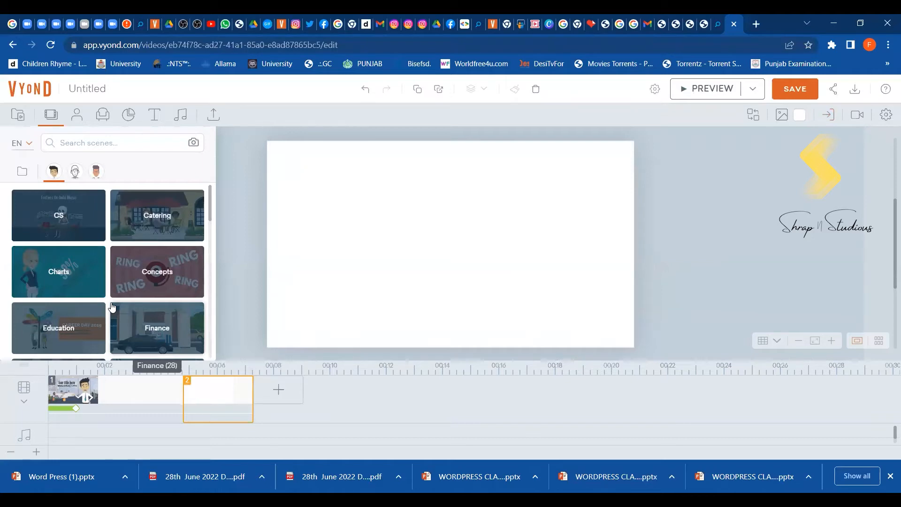
Browse the scene templates in the Education and Finance categories.
{"action": "left_click", "coordinate": [95, 334]}
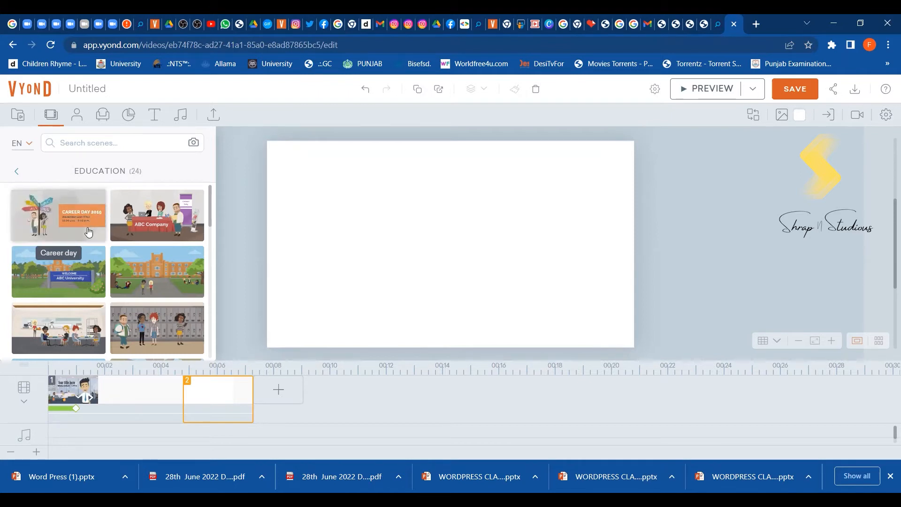
{"action": "left_click", "coordinate": [16, 172]}
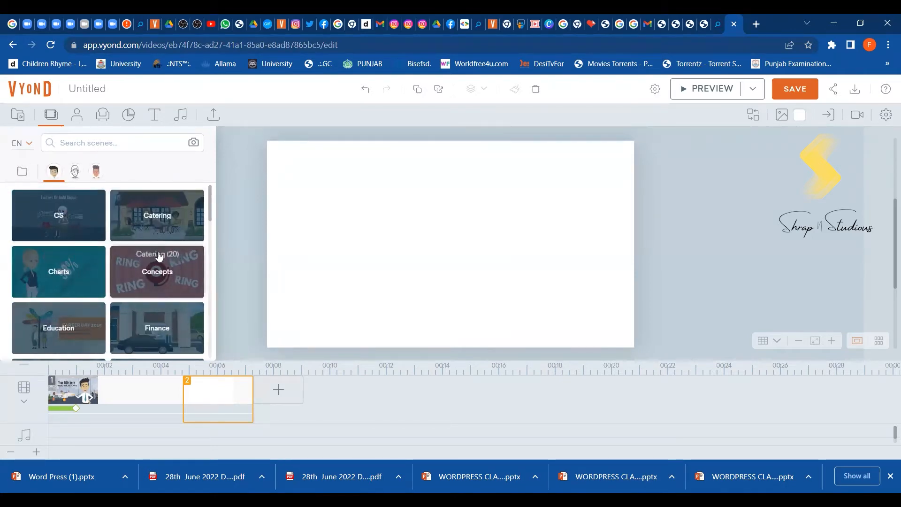
{"action": "left_click", "coordinate": [158, 322]}
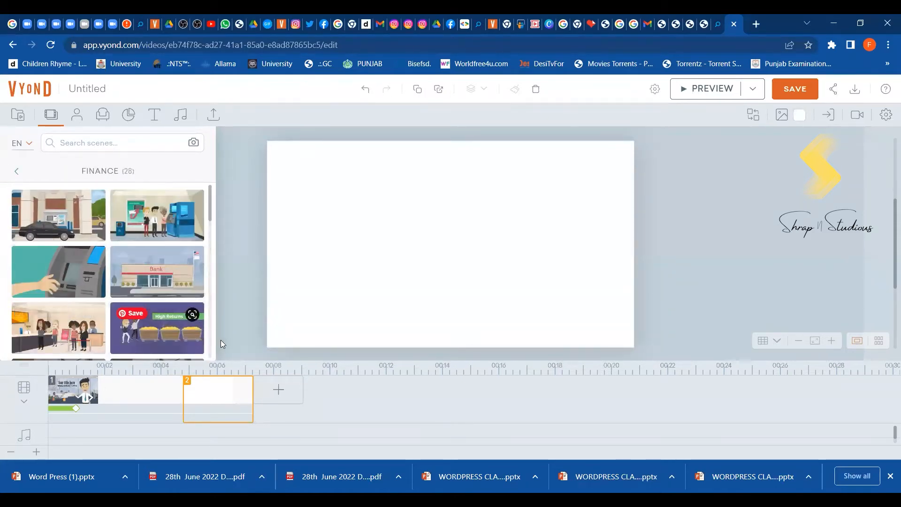
{"action": "scroll", "coordinate": [213, 351], "scroll_direction": "down", "scroll_amount": 4}
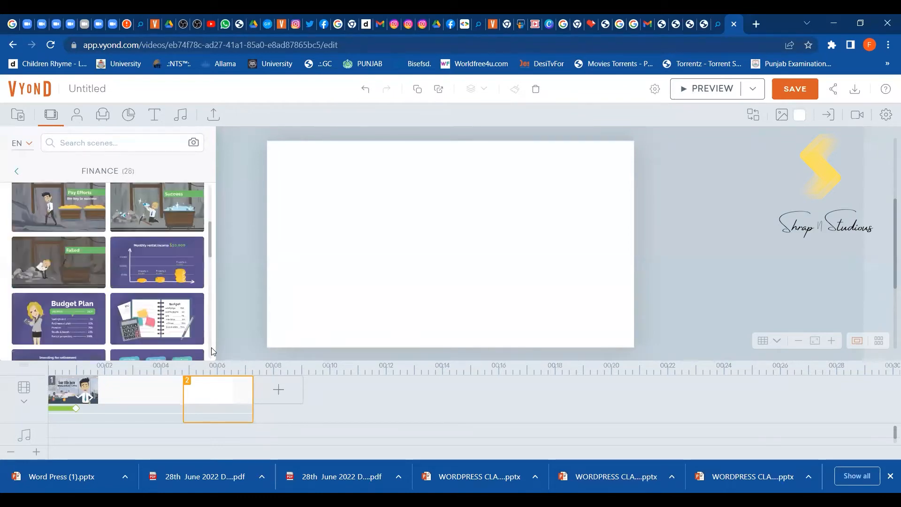
{"action": "scroll", "coordinate": [212, 351], "scroll_direction": "down", "scroll_amount": 3}
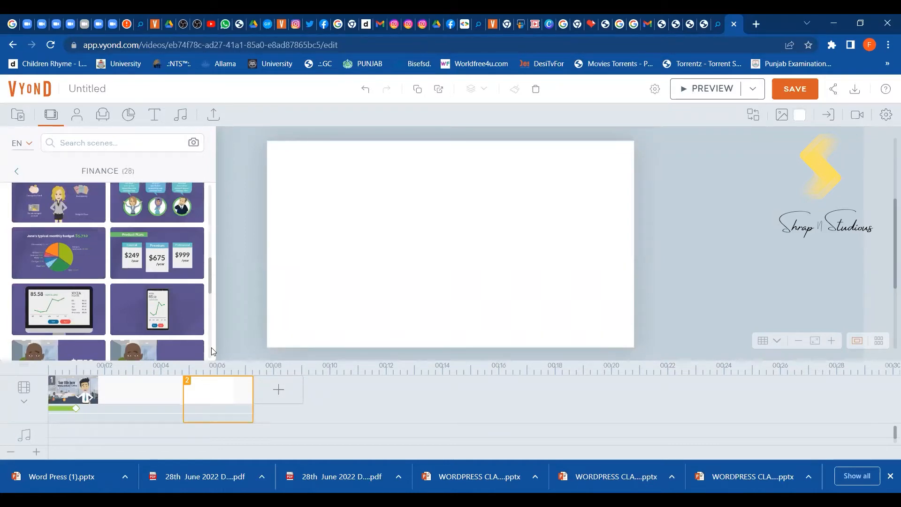
{"action": "scroll", "coordinate": [212, 351], "scroll_direction": "down", "scroll_amount": 5}
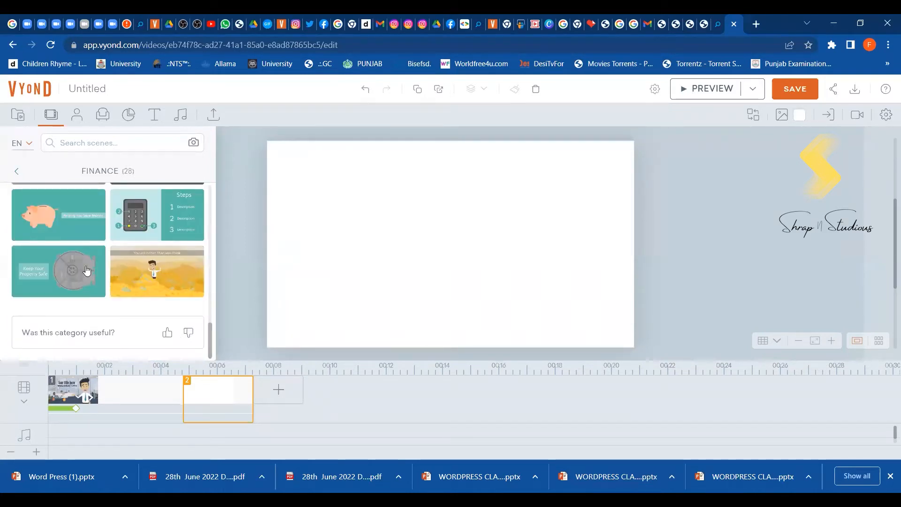
Search the scene library for "atm".
{"action": "left_click", "coordinate": [69, 141]}
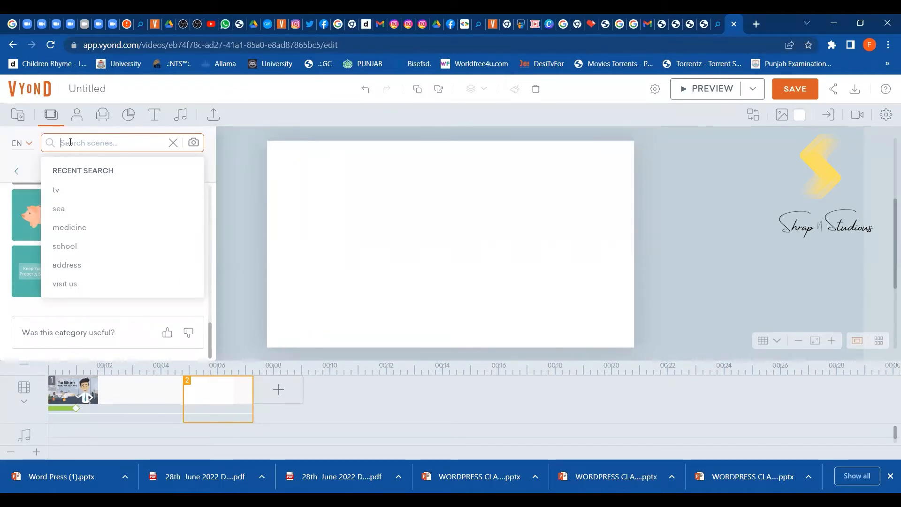
{"action": "type", "text": "atm"}
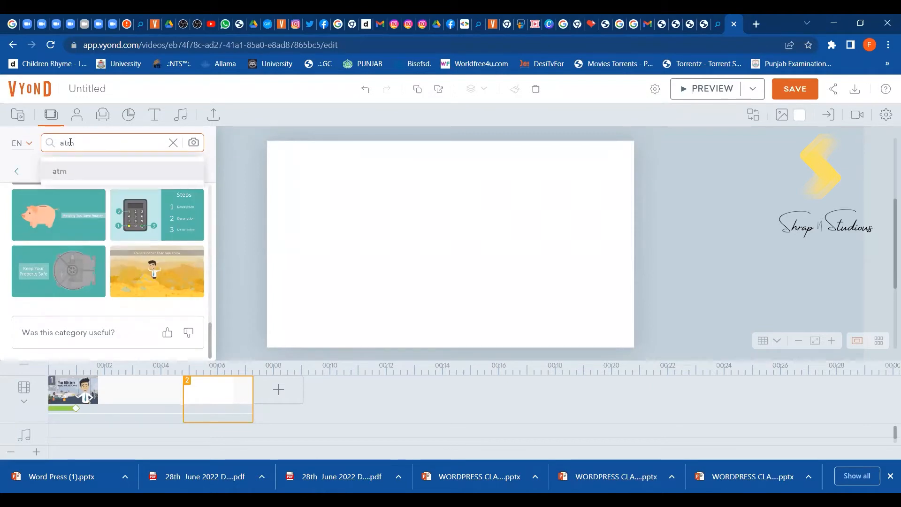
{"action": "key", "text": "Return"}
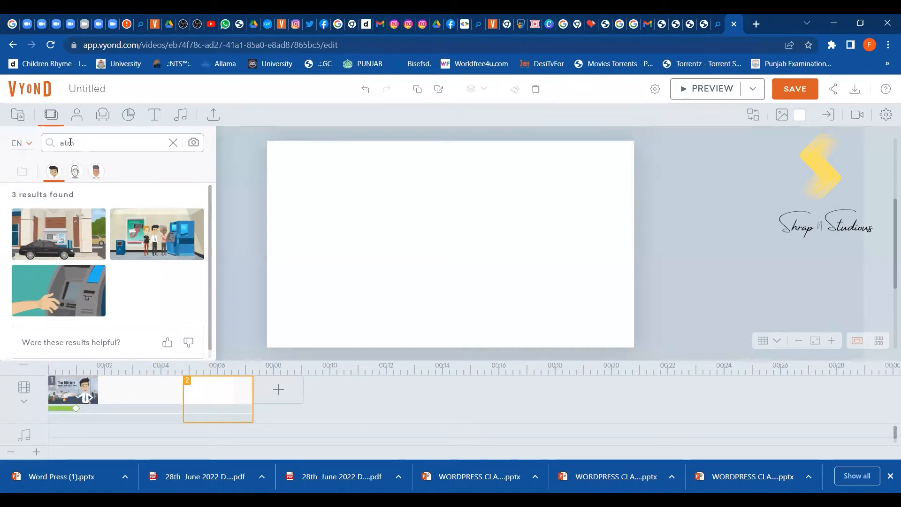
Search the scene library for "water" and apply the Waterfall park sightseeing template to the second scene.
{"action": "double_click", "coordinate": [82, 142]}
{"action": "key", "text": "BackSpace"}
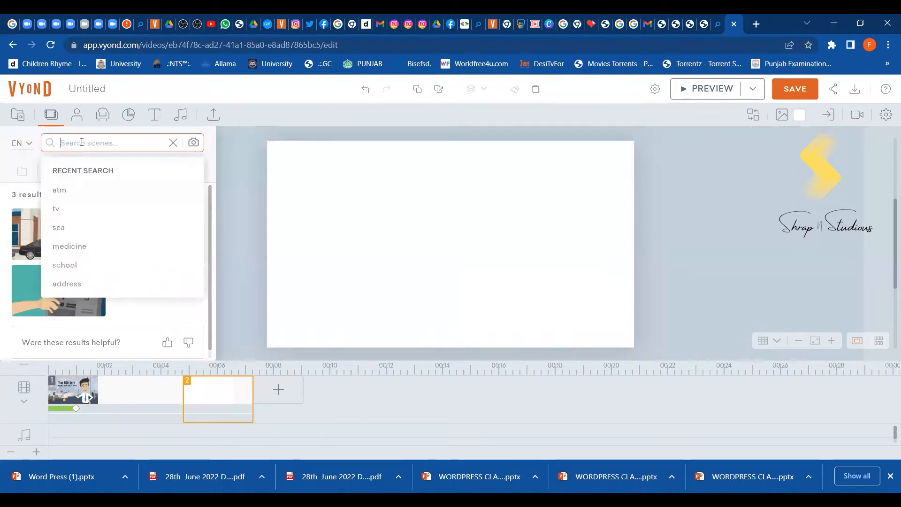
{"action": "type", "text": "water"}
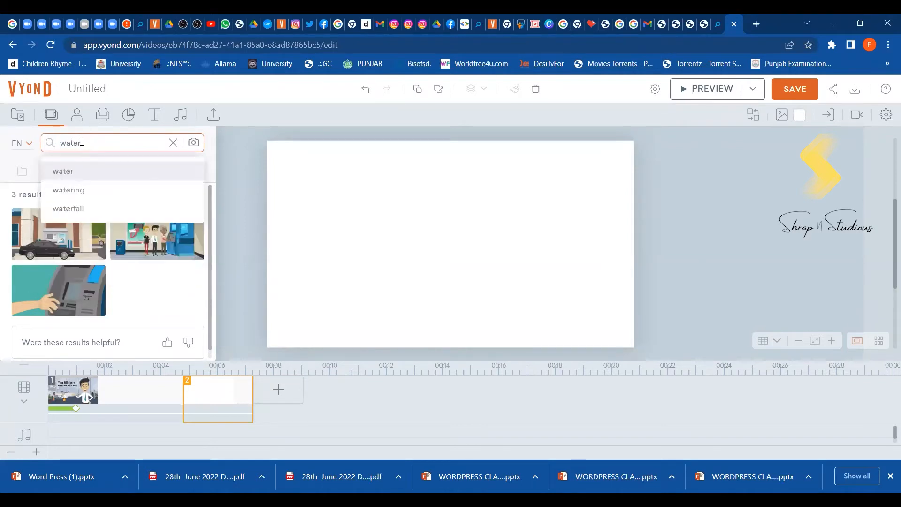
{"action": "key", "text": "Return"}
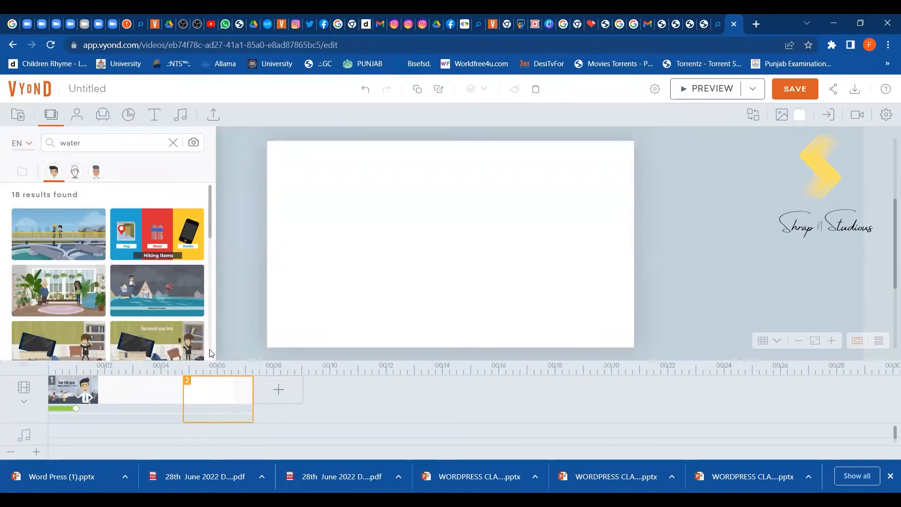
{"action": "scroll", "coordinate": [209, 348], "scroll_direction": "down", "scroll_amount": 7}
{"action": "scroll", "coordinate": [209, 352], "scroll_direction": "down", "scroll_amount": 1}
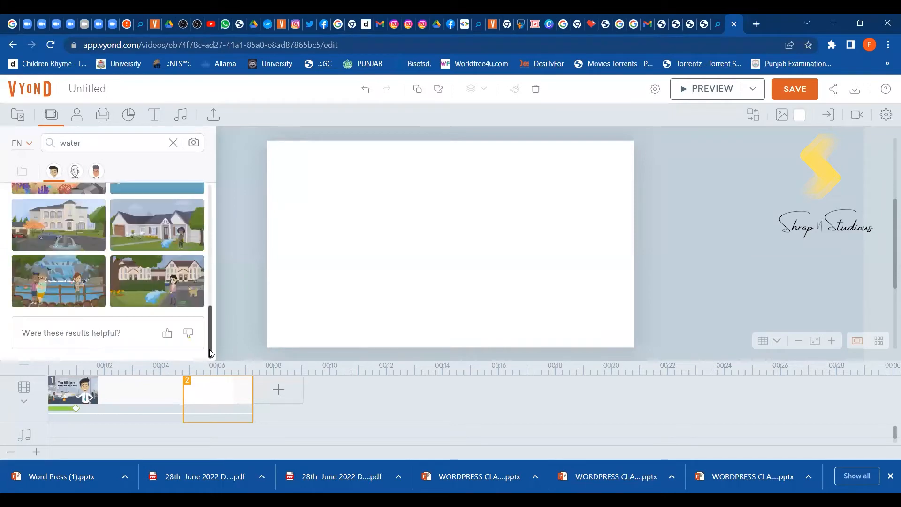
{"action": "left_click", "coordinate": [87, 287]}
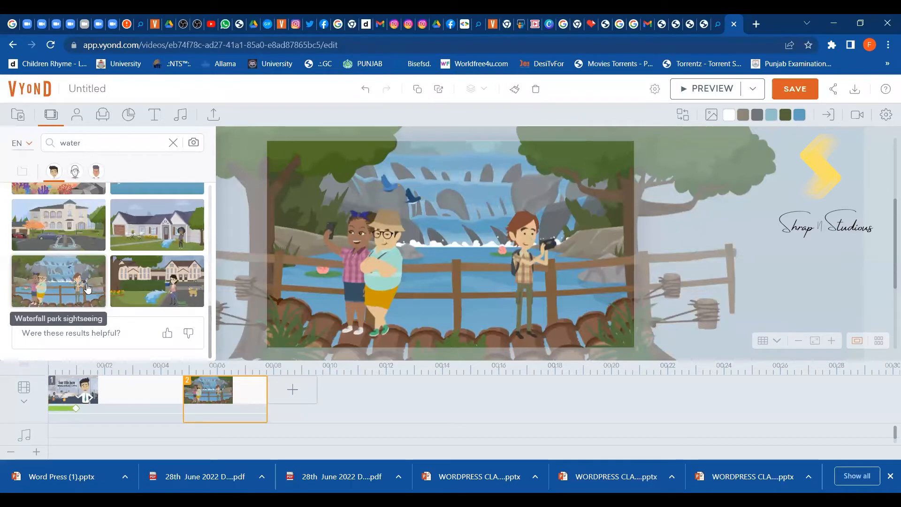
Search the scene library for "mobile", apply the Visit app store template to the second scene and select its phone graphic.
{"action": "double_click", "coordinate": [94, 143]}
{"action": "key", "text": "BackSpace"}
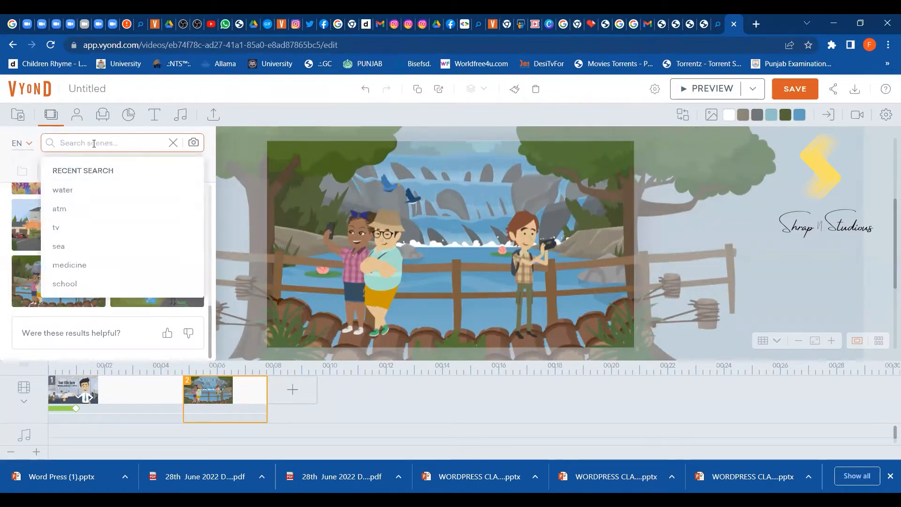
{"action": "type", "text": "mobile"}
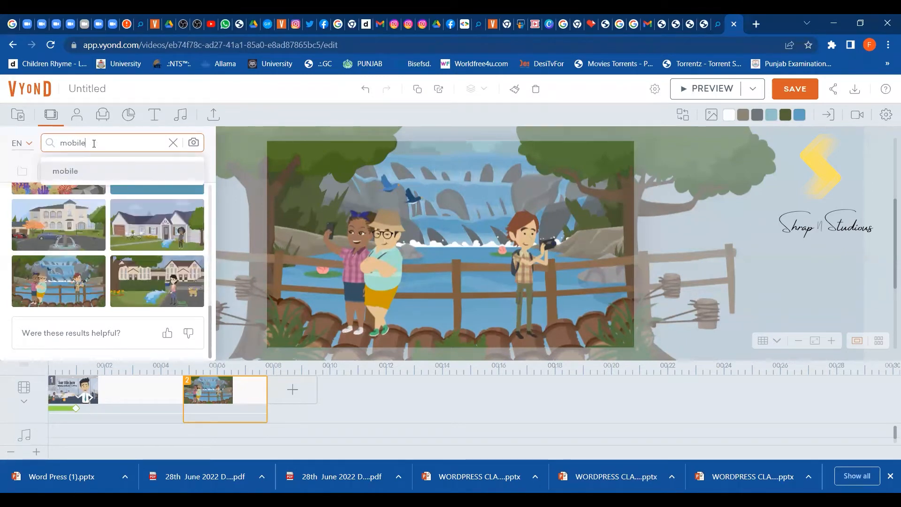
{"action": "key", "text": "Return"}
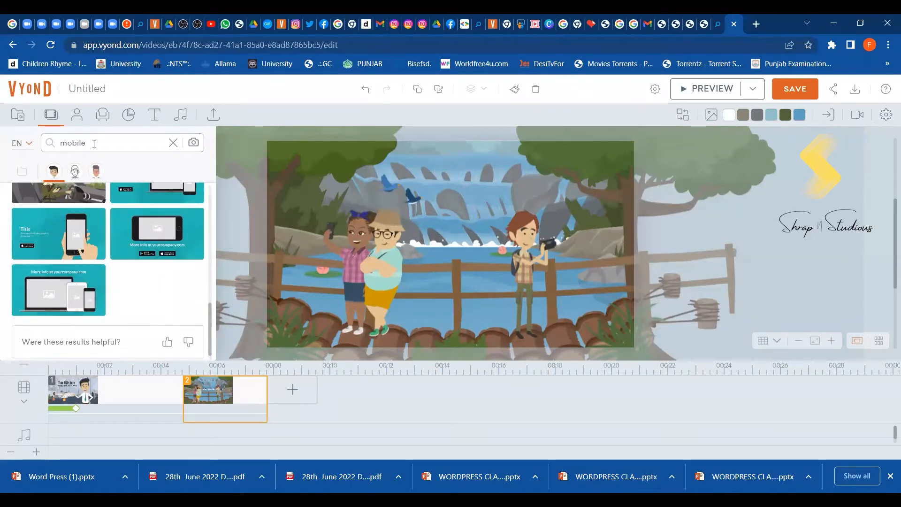
{"action": "left_click", "coordinate": [77, 245]}
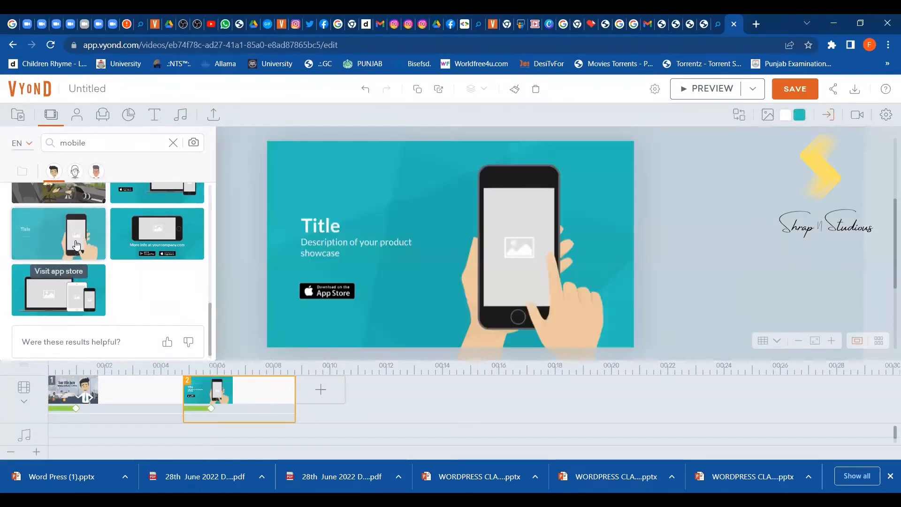
{"action": "left_click", "coordinate": [529, 241]}
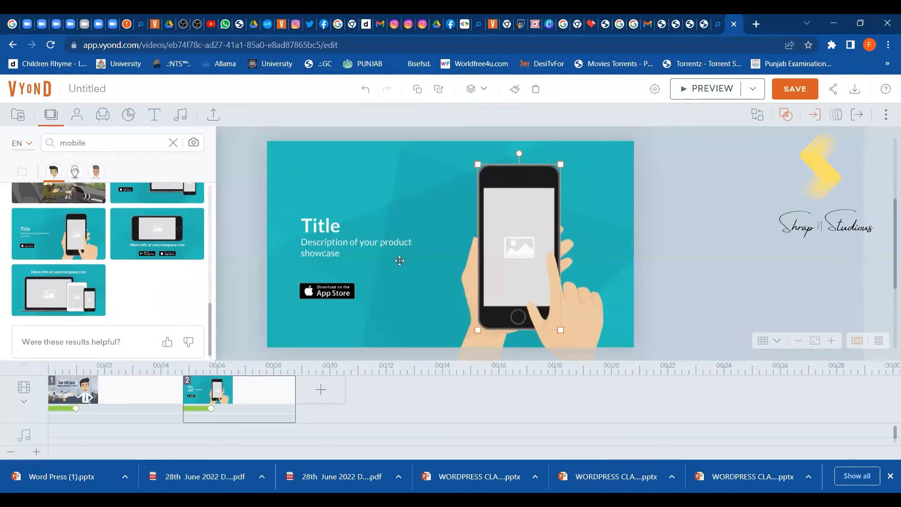
Clear the "mobile" scene search and add two new scenes after the phone scene with the Choose Scene option.
{"action": "left_click", "coordinate": [174, 146]}
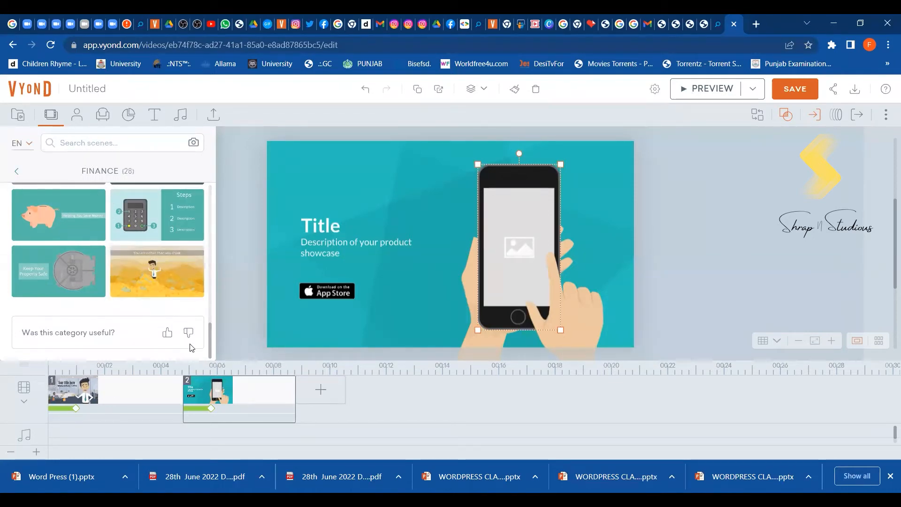
{"action": "left_click", "coordinate": [322, 396]}
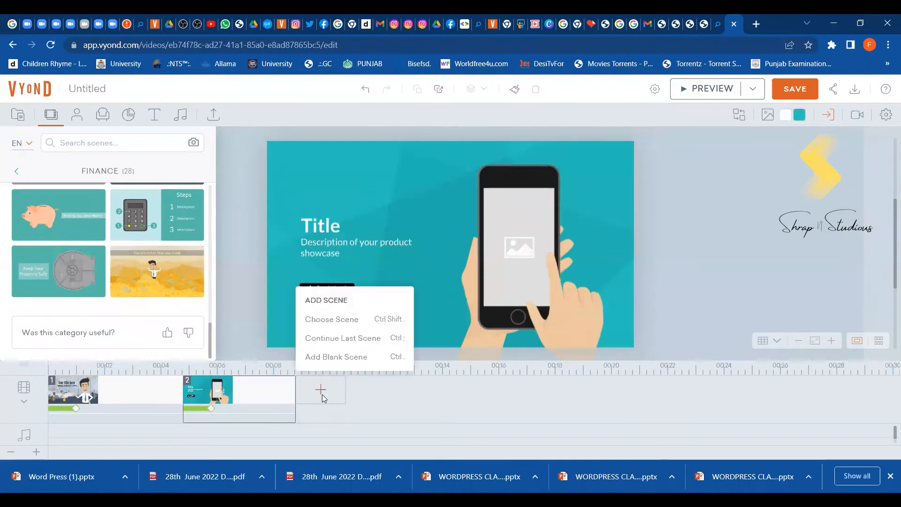
{"action": "left_click", "coordinate": [335, 320]}
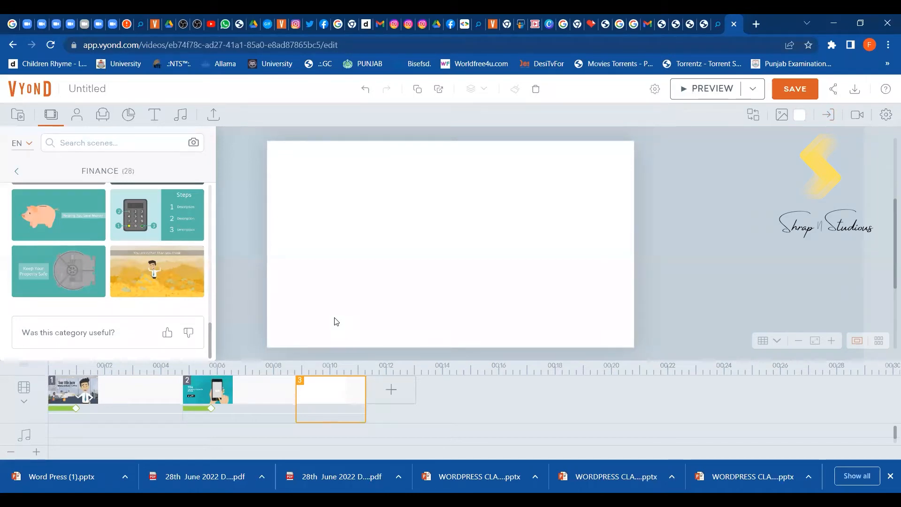
{"action": "left_click", "coordinate": [390, 394]}
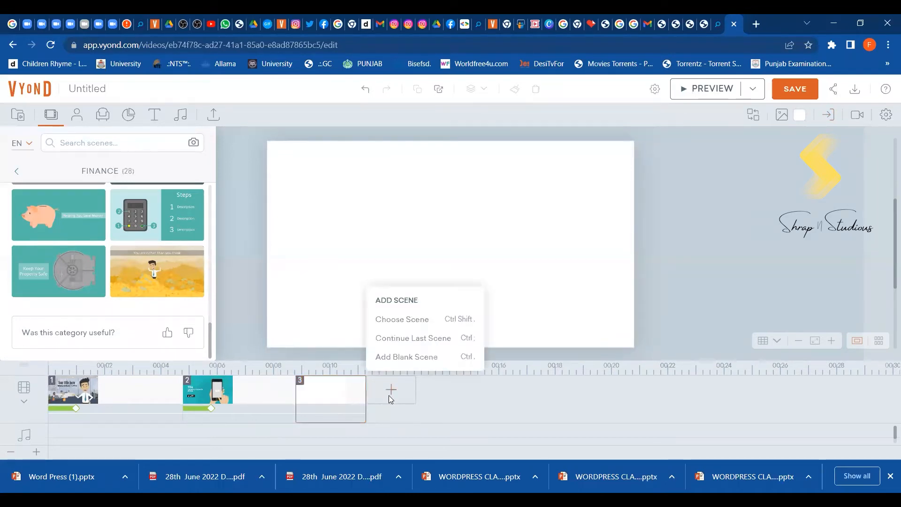
{"action": "left_click", "coordinate": [401, 324]}
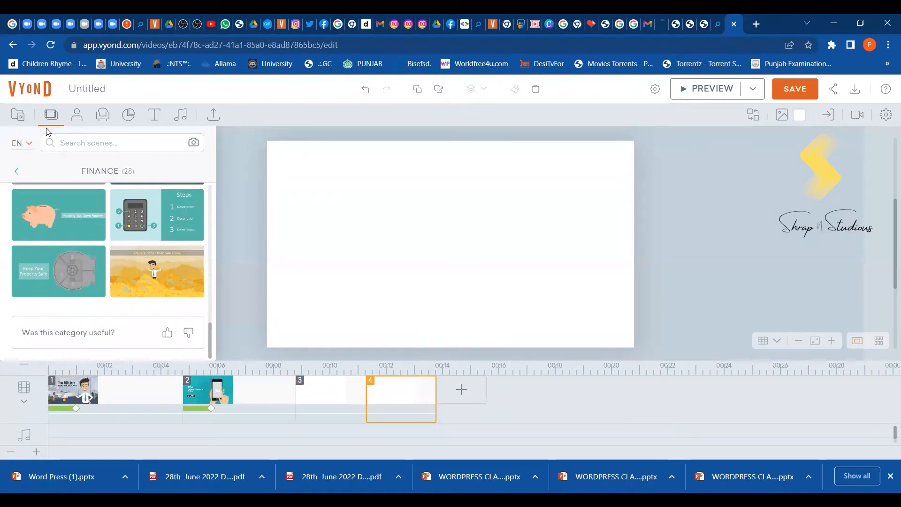
Apply the banquet hall presentation template from the Office scene category to the fourth scene.
{"action": "left_click", "coordinate": [18, 175]}
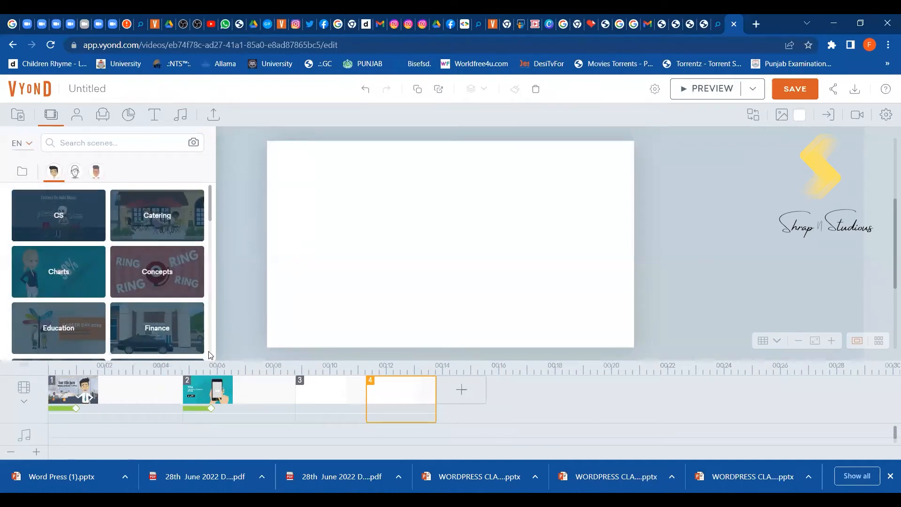
{"action": "scroll", "coordinate": [209, 355], "scroll_direction": "down", "scroll_amount": 5}
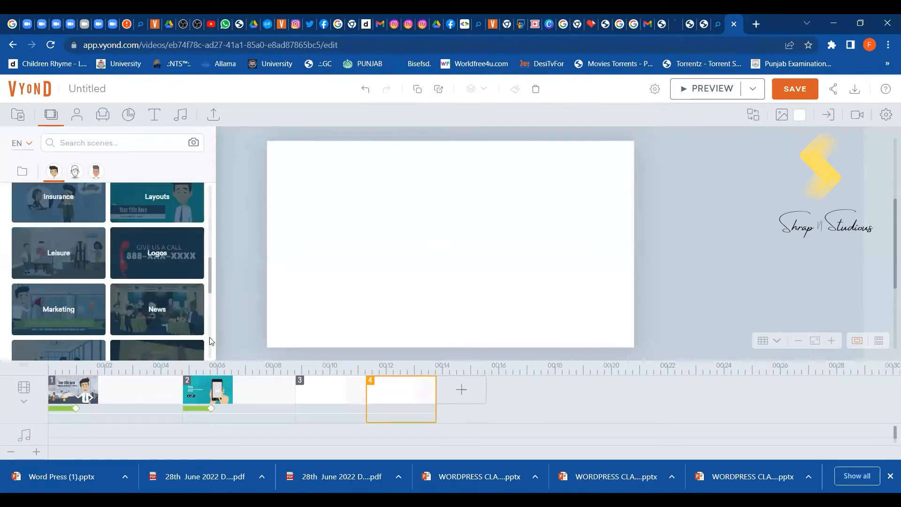
{"action": "scroll", "coordinate": [210, 340], "scroll_direction": "down", "scroll_amount": 5}
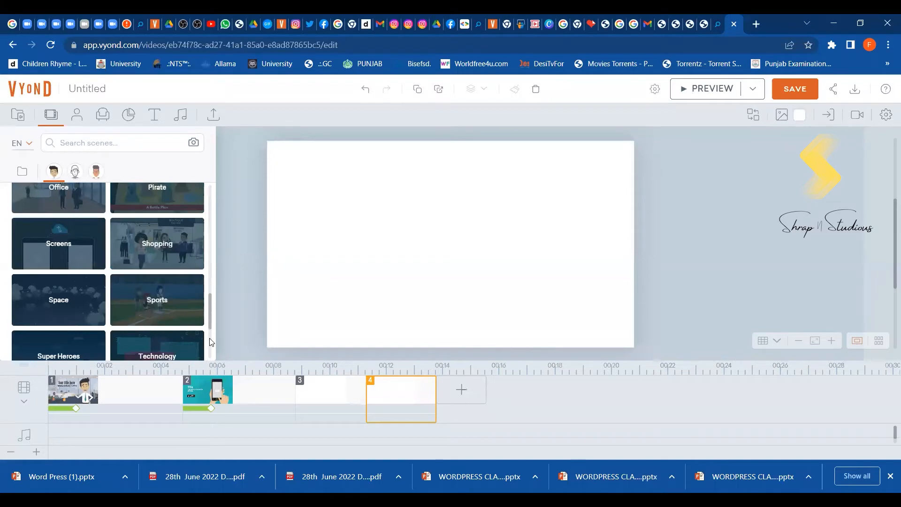
{"action": "scroll", "coordinate": [210, 341], "scroll_direction": "down", "scroll_amount": 3}
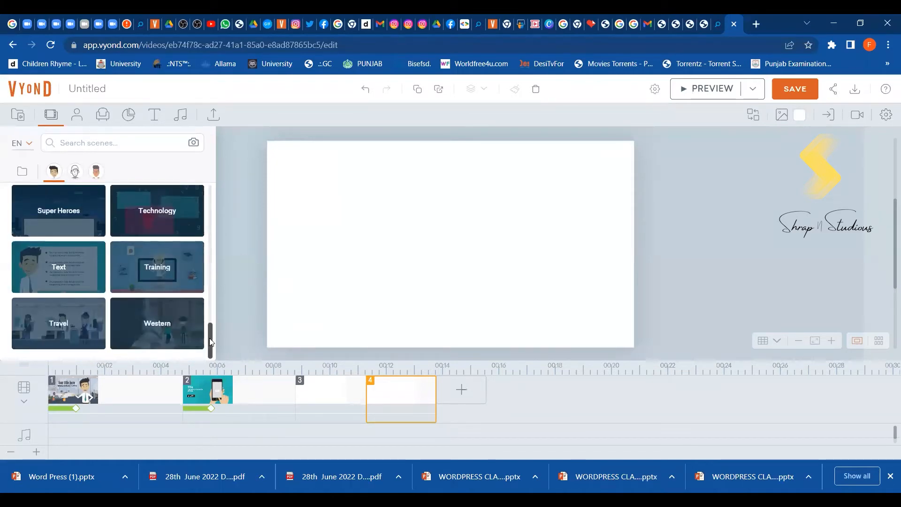
{"action": "scroll", "coordinate": [211, 269], "scroll_direction": "up", "scroll_amount": 3}
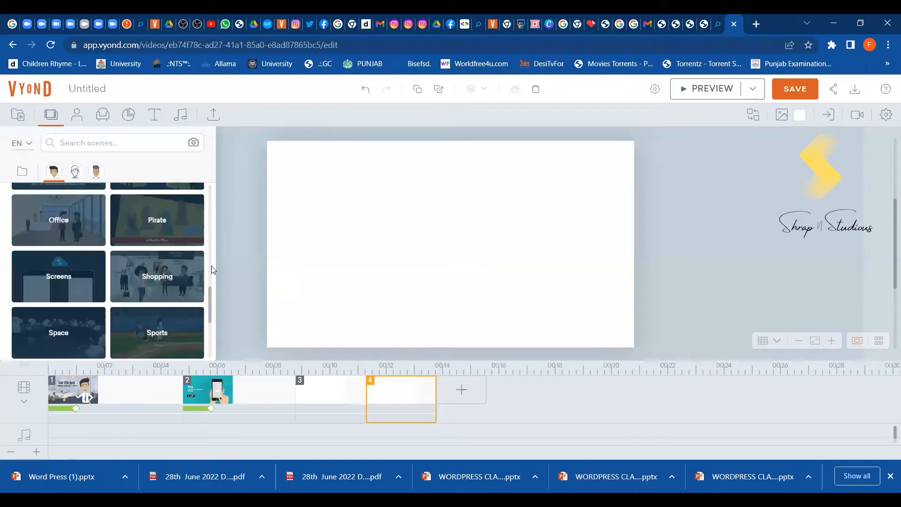
{"action": "left_click", "coordinate": [94, 232]}
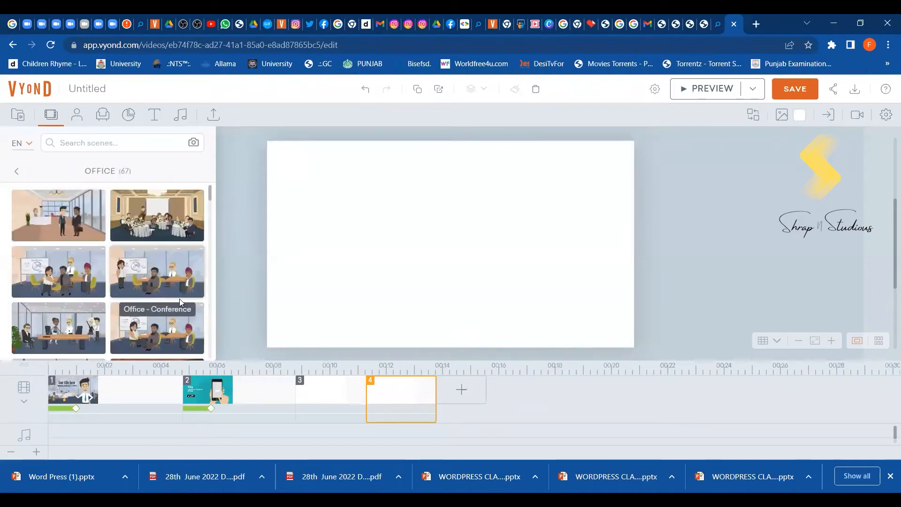
{"action": "left_click", "coordinate": [168, 219]}
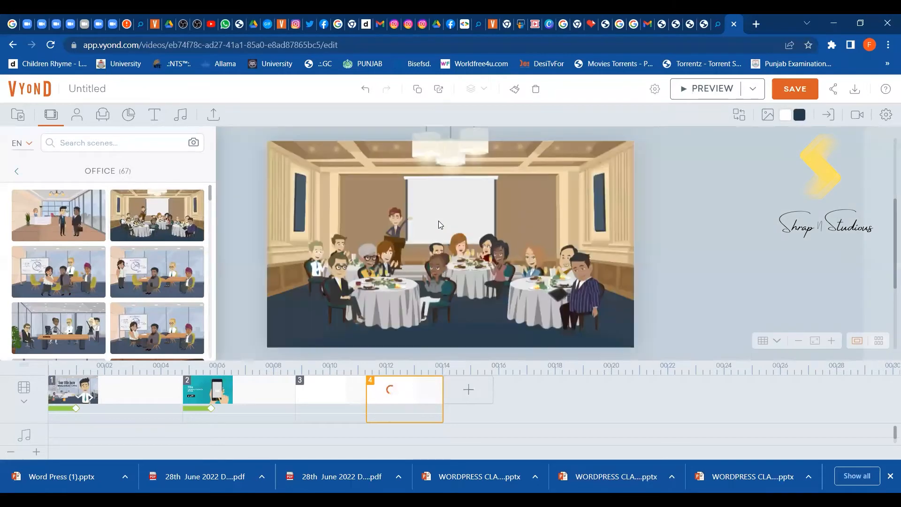
{"action": "left_click", "coordinate": [438, 221]}
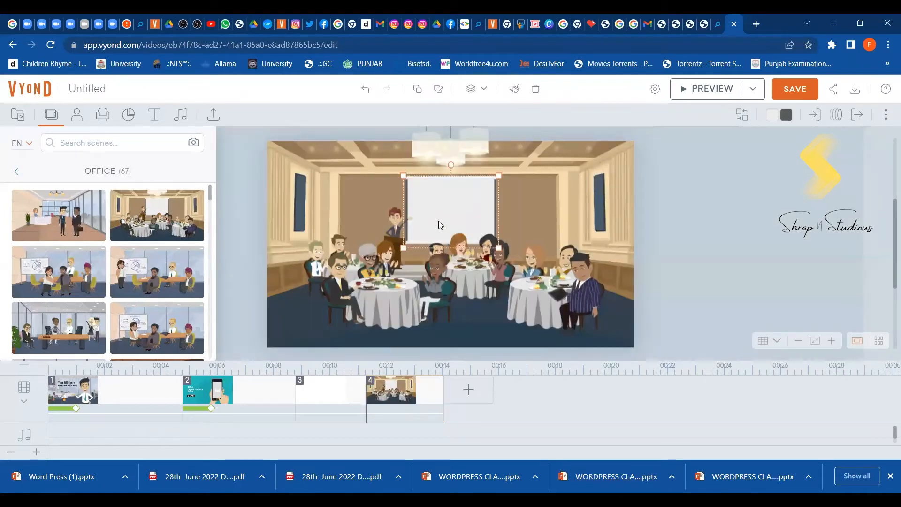
{"action": "left_click", "coordinate": [372, 215]}
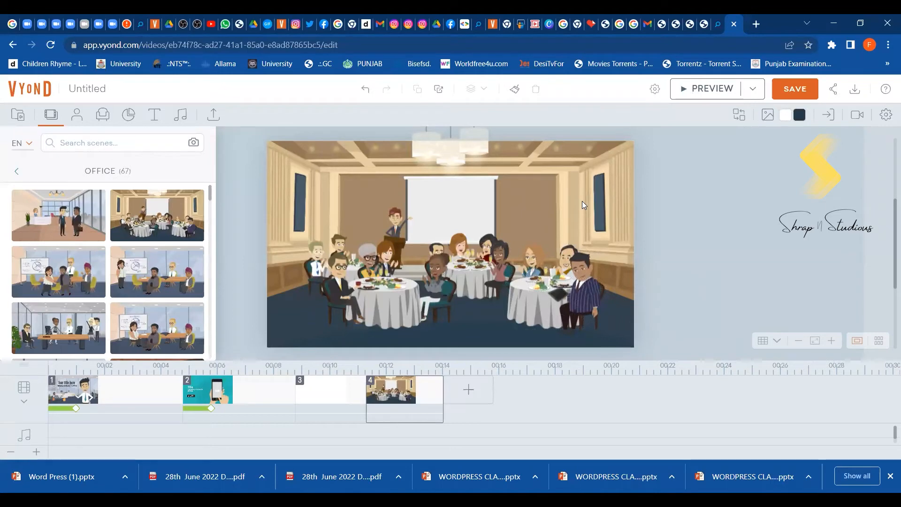
Recolor the banquet hall's floor and wall panels in the fourth scene to green, RGB 22, 182, 83.
{"action": "left_click", "coordinate": [800, 116]}
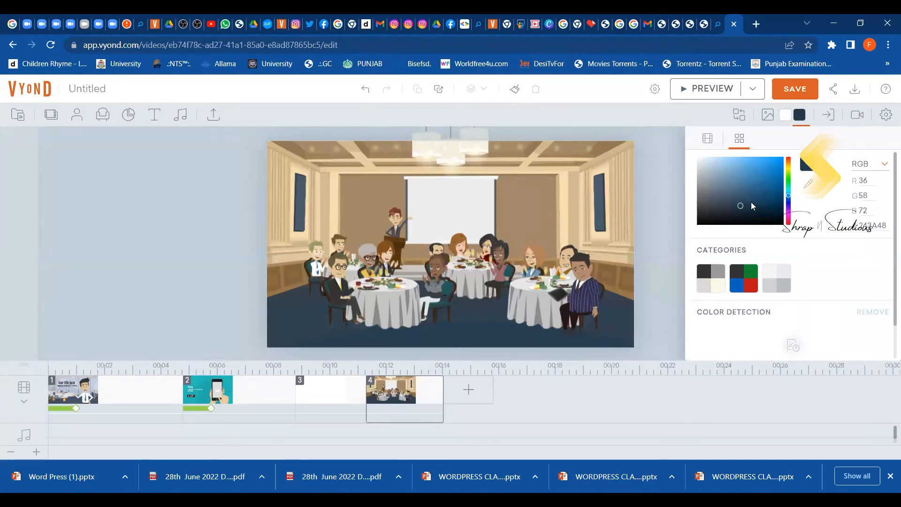
{"action": "left_click", "coordinate": [773, 177]}
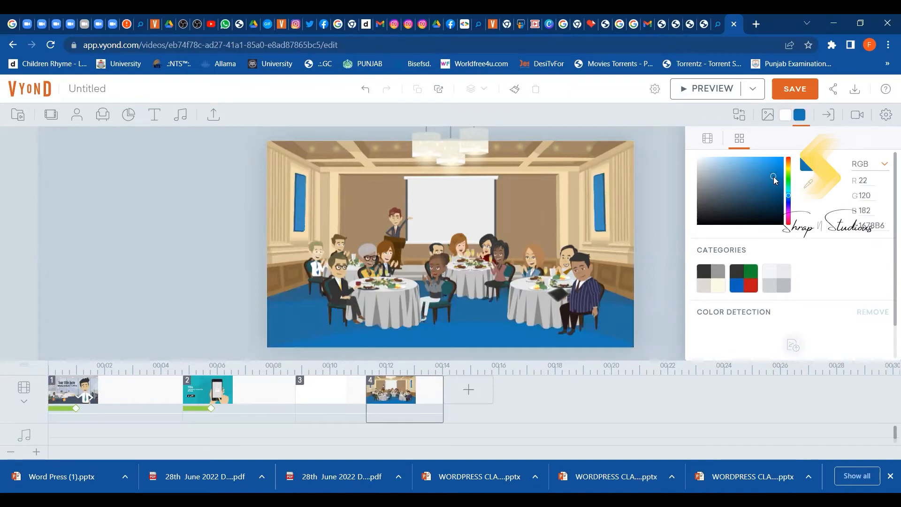
{"action": "left_click", "coordinate": [788, 204]}
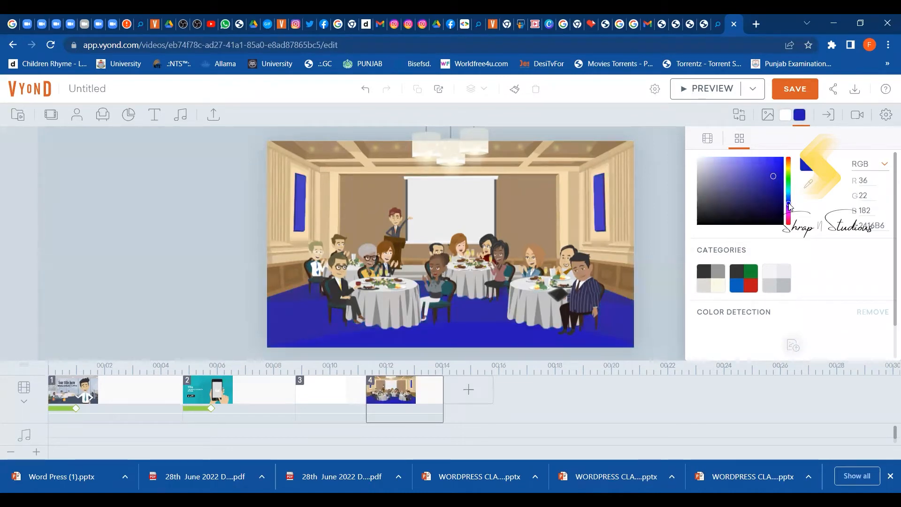
{"action": "left_click", "coordinate": [787, 219]}
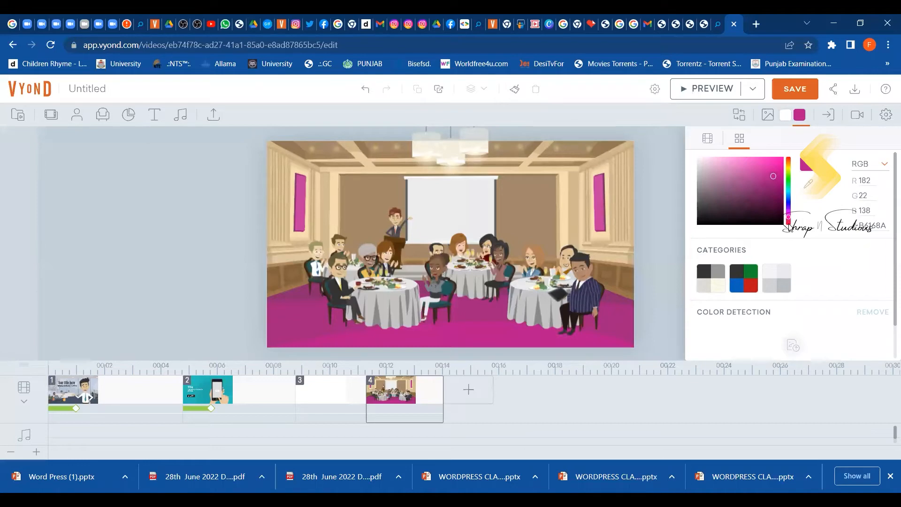
{"action": "left_click", "coordinate": [789, 184]}
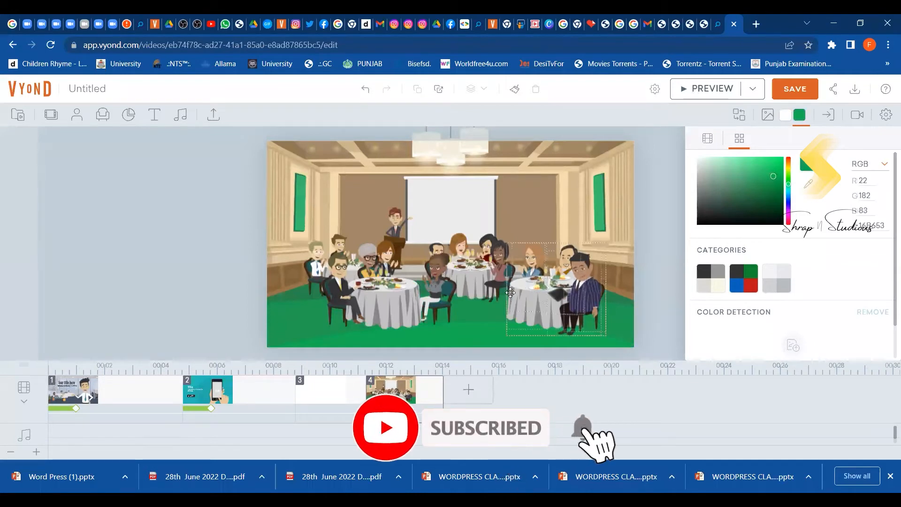
{"action": "left_click", "coordinate": [528, 289]}
{"action": "left_click", "coordinate": [484, 302]}
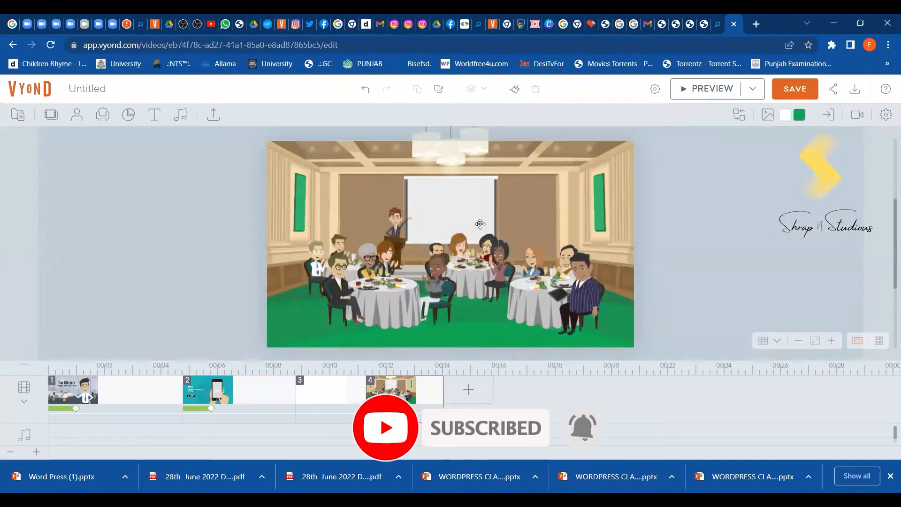
{"action": "left_click", "coordinate": [489, 211]}
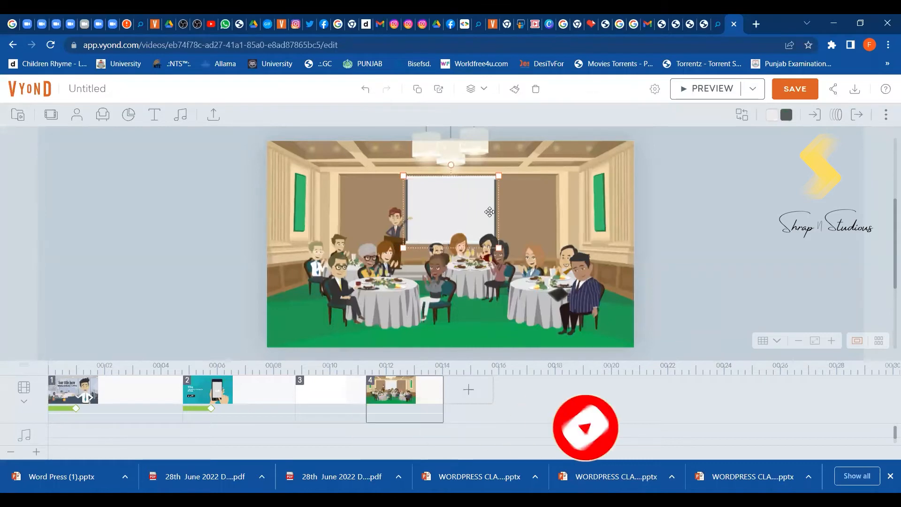
{"action": "left_click", "coordinate": [520, 219]}
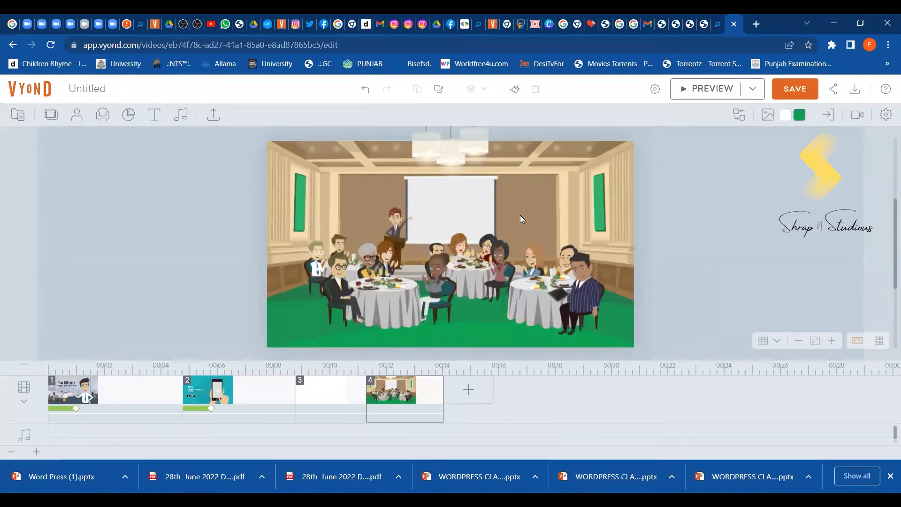
Set the fourth scene's background color to dark blue, RGB 41, 48, 138.
{"action": "left_click", "coordinate": [784, 117]}
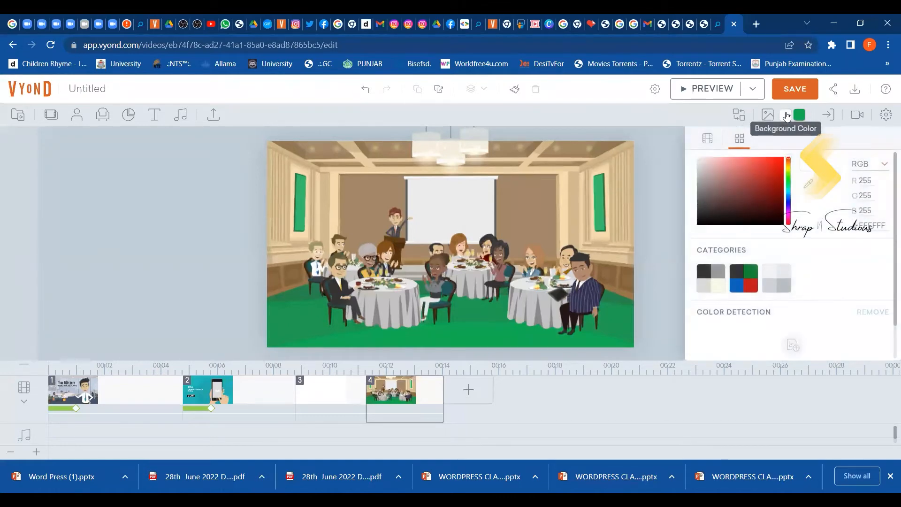
{"action": "left_click", "coordinate": [776, 165]}
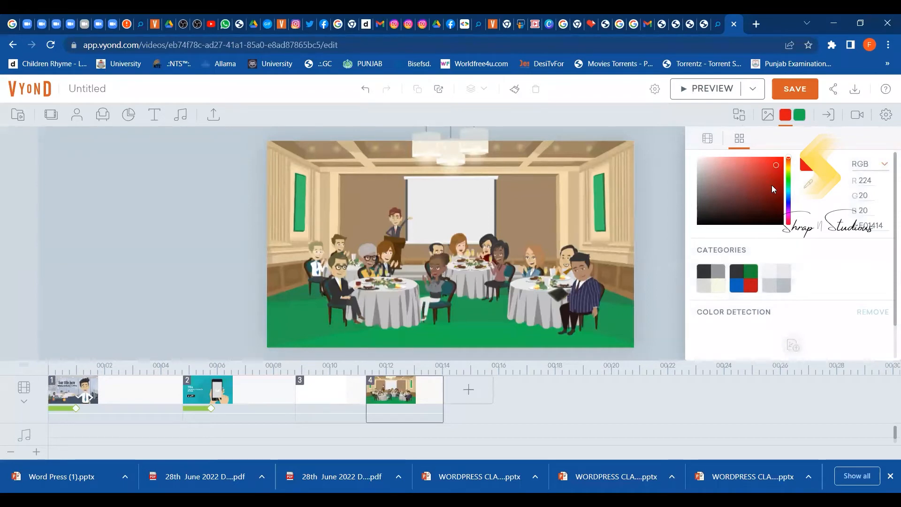
{"action": "left_click", "coordinate": [772, 185]}
{"action": "left_click", "coordinate": [774, 199]}
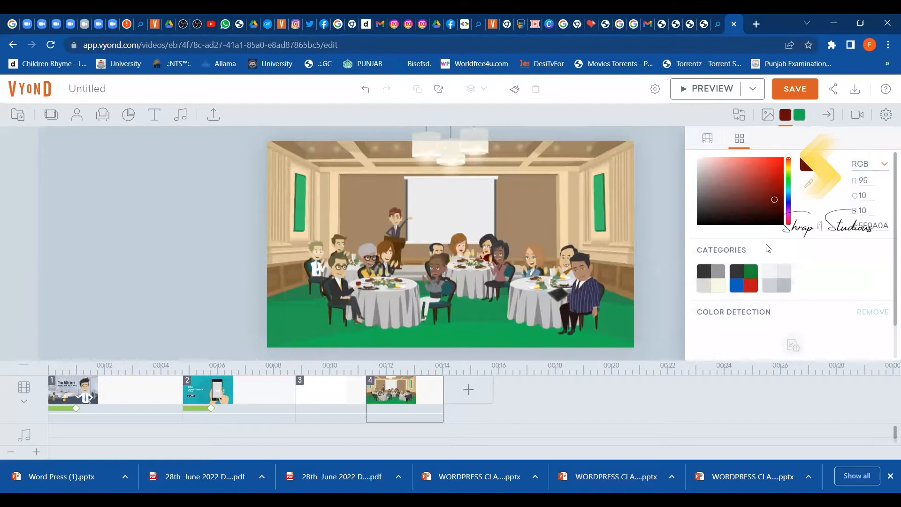
{"action": "left_click", "coordinate": [788, 202]}
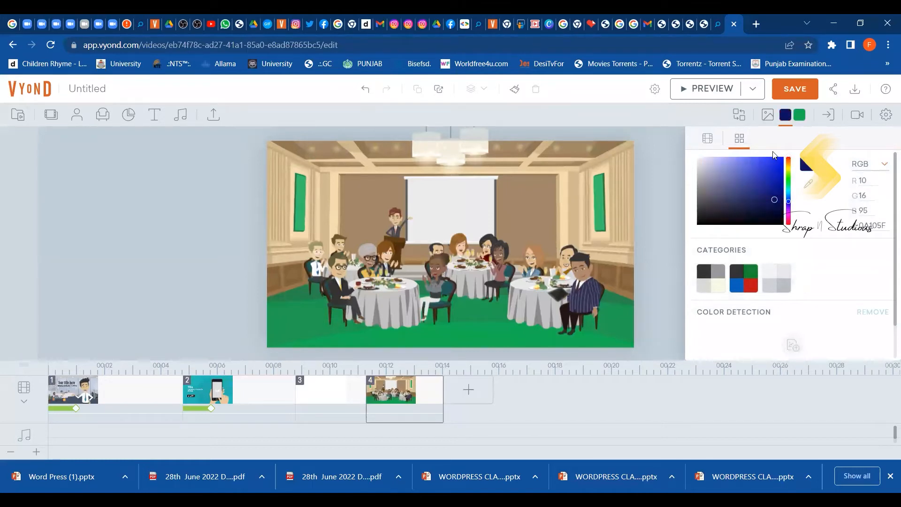
{"action": "left_click", "coordinate": [775, 162]}
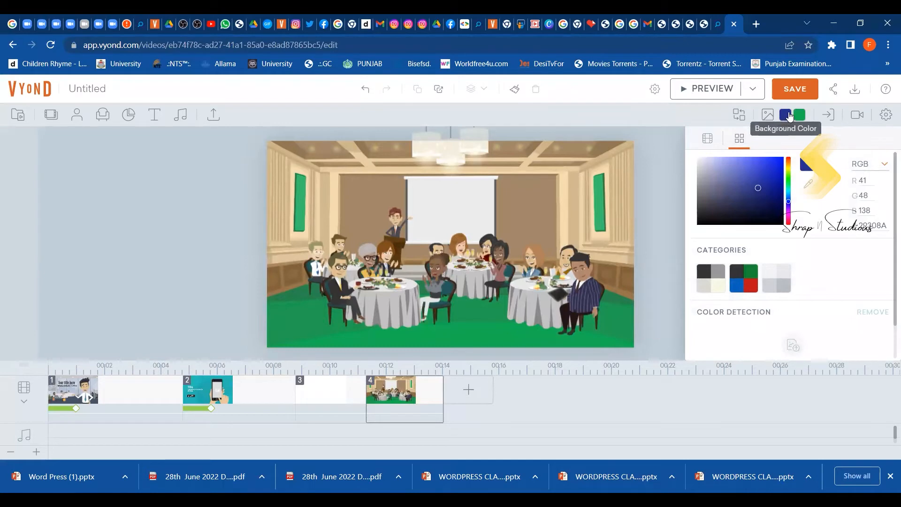
Replace the fourth scene's banquet hall background with the Backyard background from the Locations category.
{"action": "left_click", "coordinate": [770, 118]}
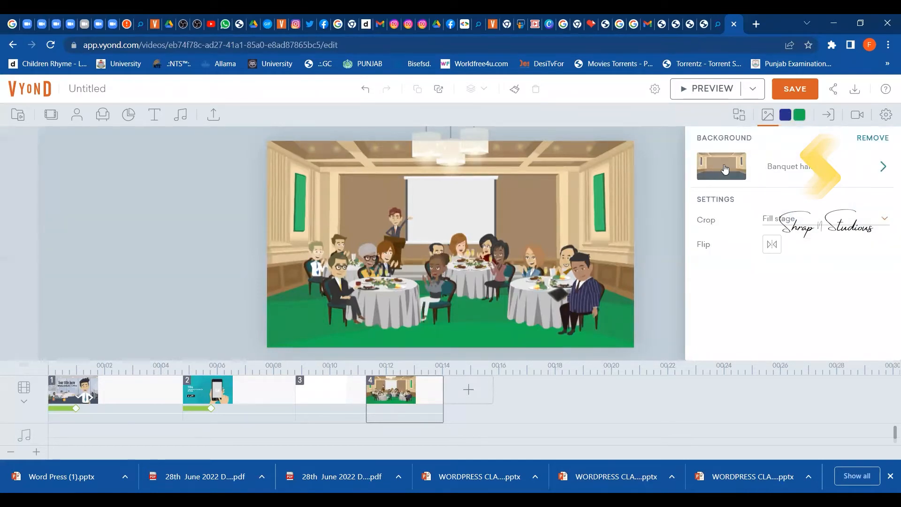
{"action": "left_click", "coordinate": [723, 168]}
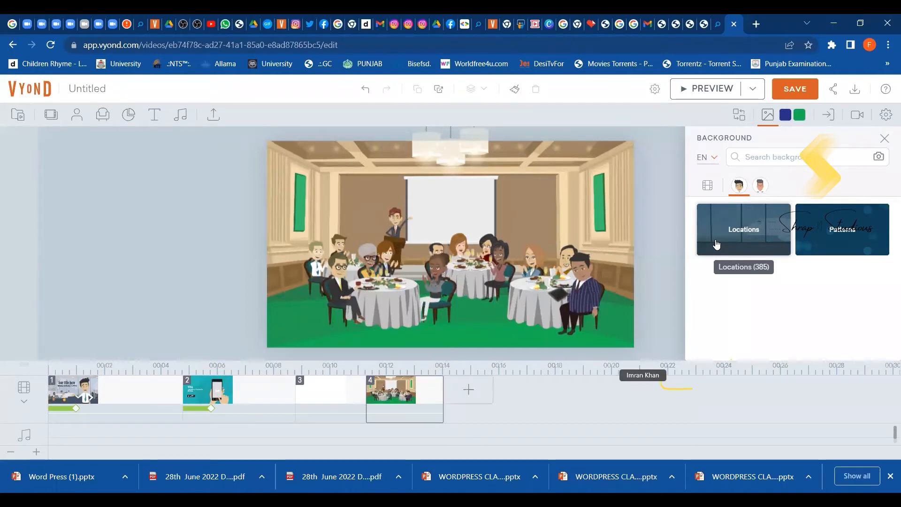
{"action": "left_click", "coordinate": [741, 239]}
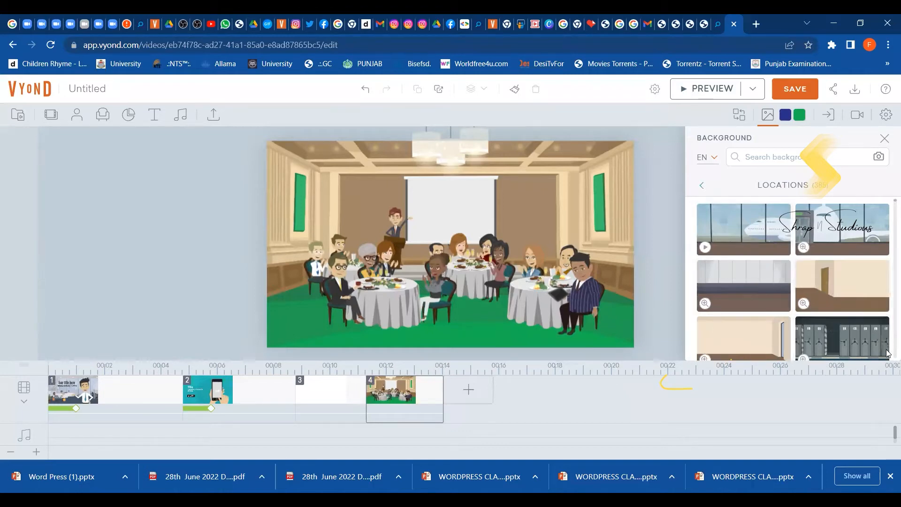
{"action": "scroll", "coordinate": [887, 352], "scroll_direction": "down", "scroll_amount": 5}
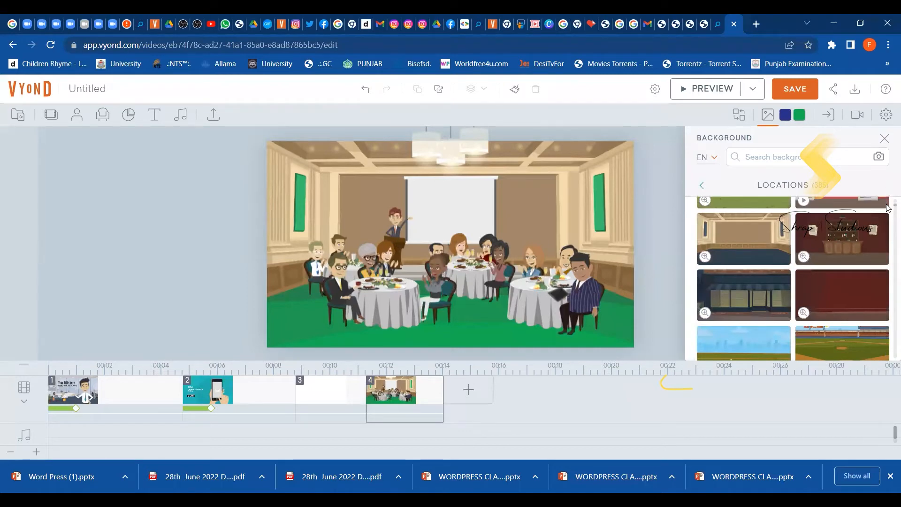
{"action": "scroll", "coordinate": [888, 204], "scroll_direction": "down", "scroll_amount": 5}
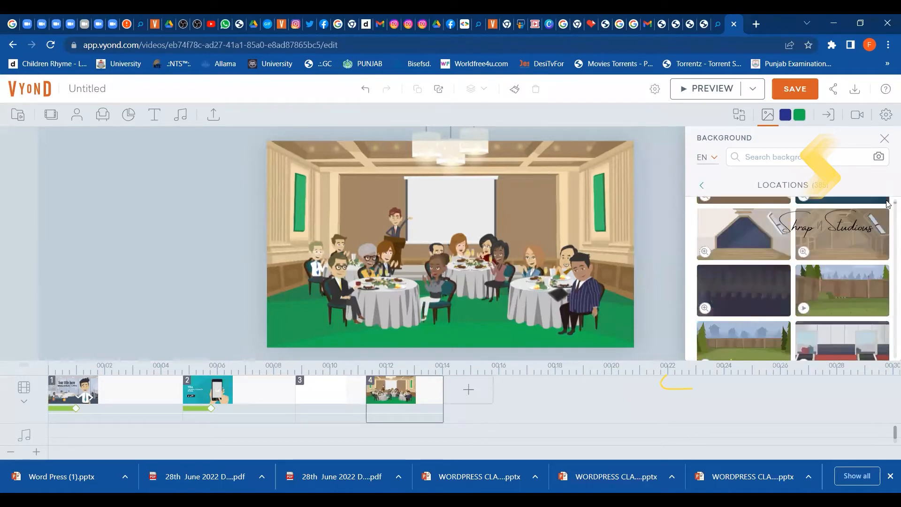
{"action": "left_click", "coordinate": [868, 290]}
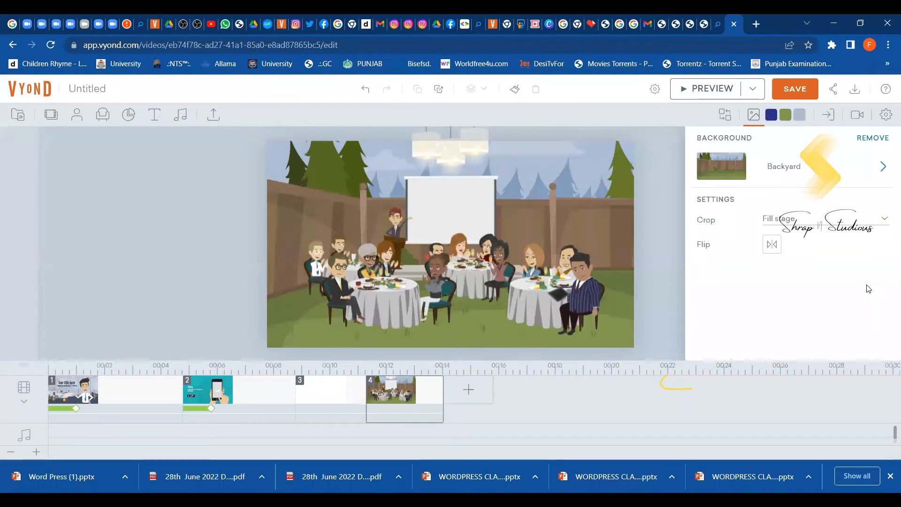
Replace the fourth scene's Backyard background with the lime green moving bubbles background from the Patterns category.
{"action": "left_click", "coordinate": [725, 167]}
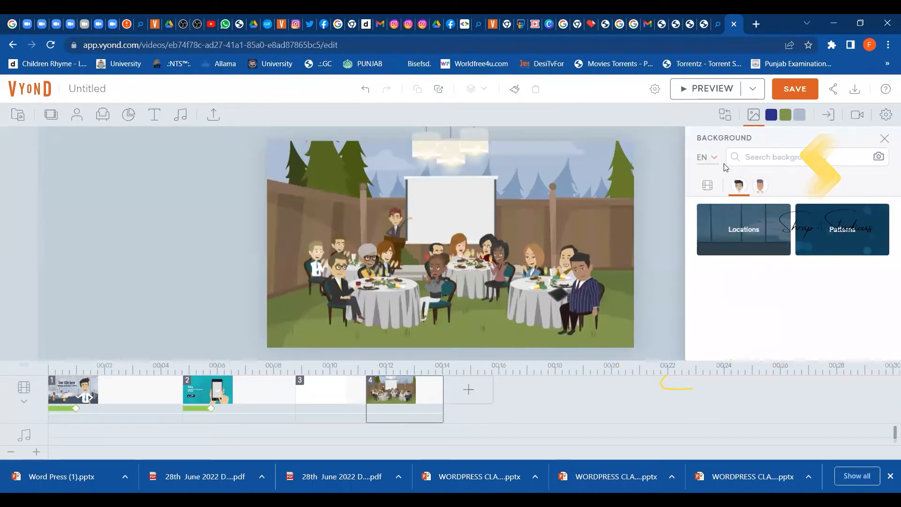
{"action": "left_click", "coordinate": [827, 234]}
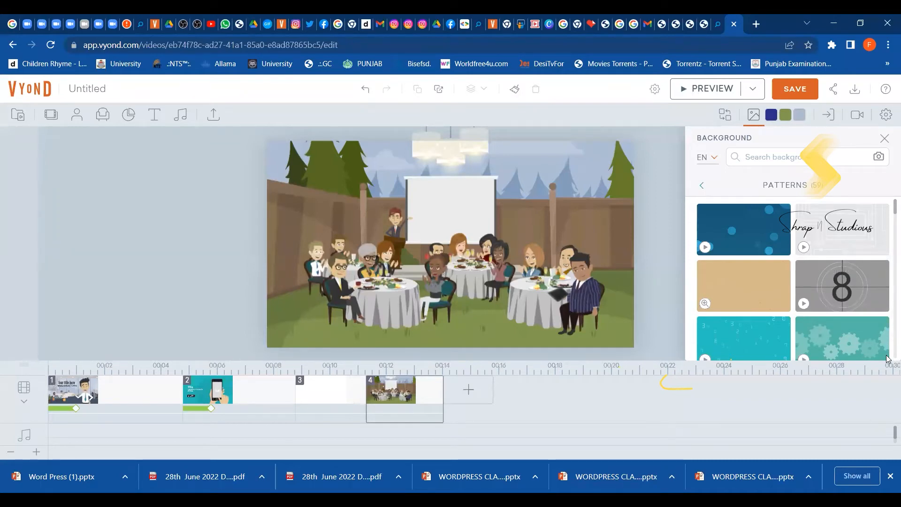
{"action": "scroll", "coordinate": [888, 359], "scroll_direction": "down", "scroll_amount": 5}
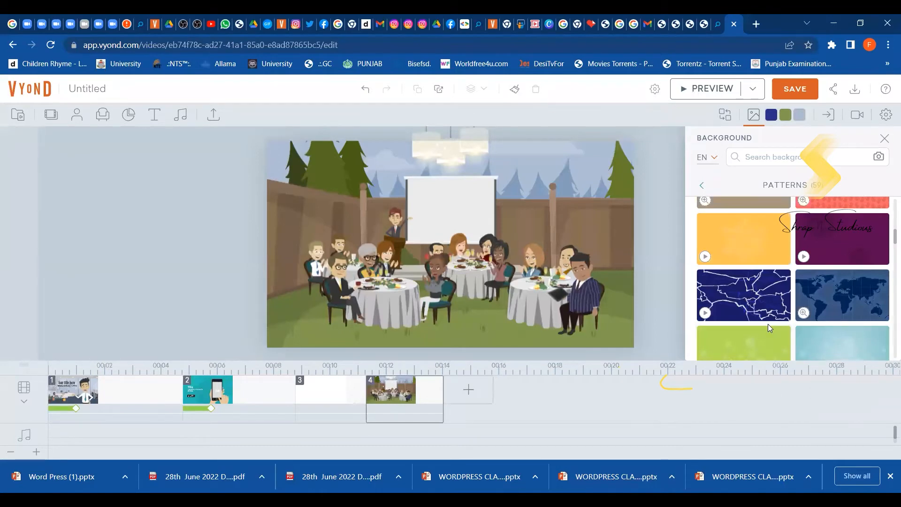
{"action": "left_click", "coordinate": [766, 350]}
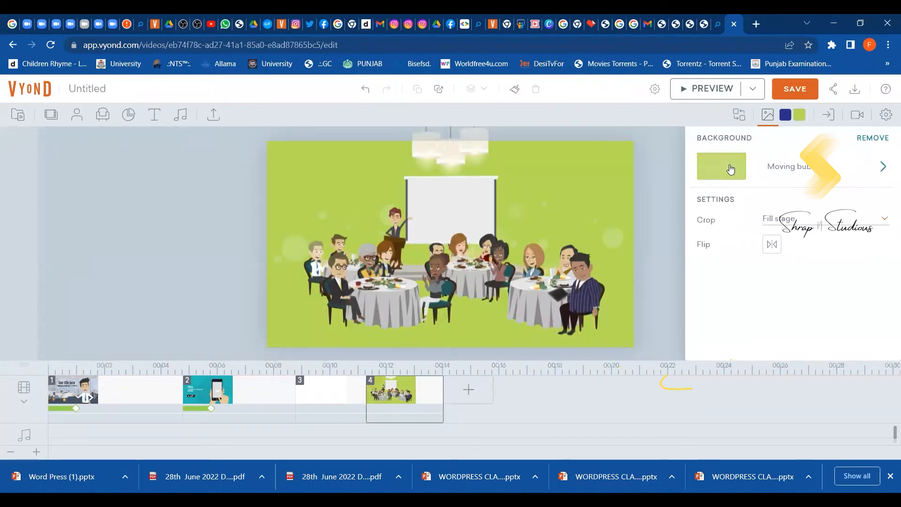
Replace the fourth scene's bubble pattern with the airport hallway background from the Locations category.
{"action": "left_click", "coordinate": [767, 116]}
{"action": "left_click", "coordinate": [732, 162]}
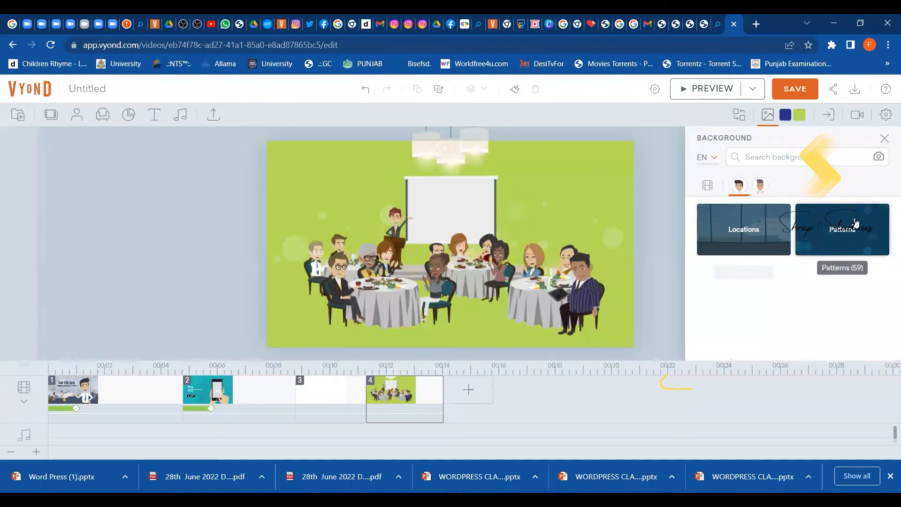
{"action": "left_click", "coordinate": [741, 240]}
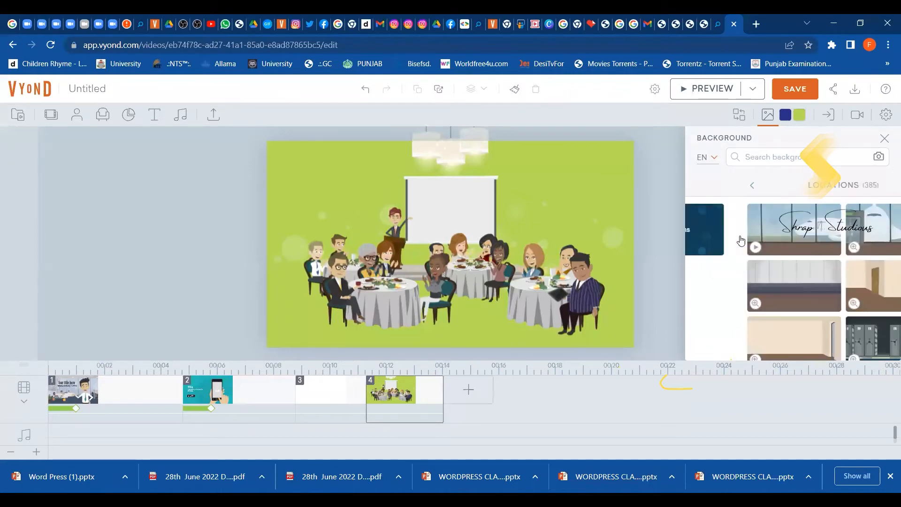
{"action": "left_click", "coordinate": [759, 285]}
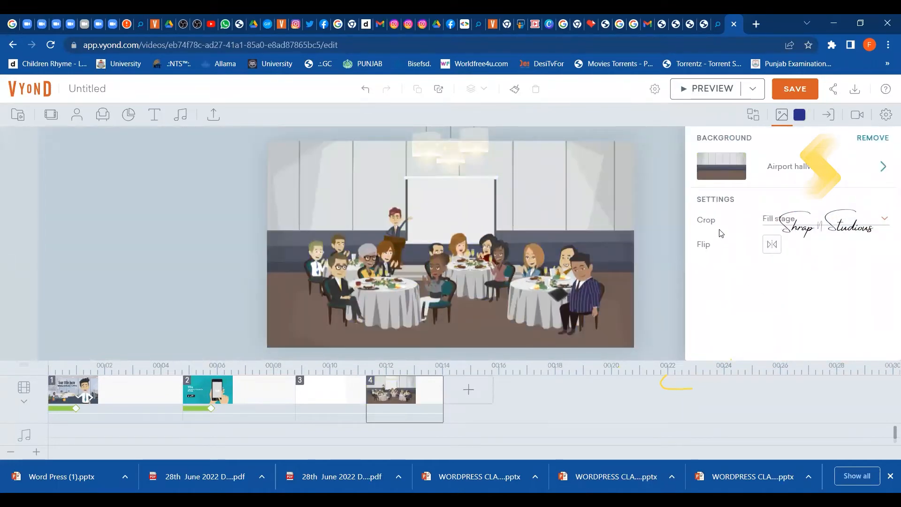
{"action": "left_click", "coordinate": [726, 179]}
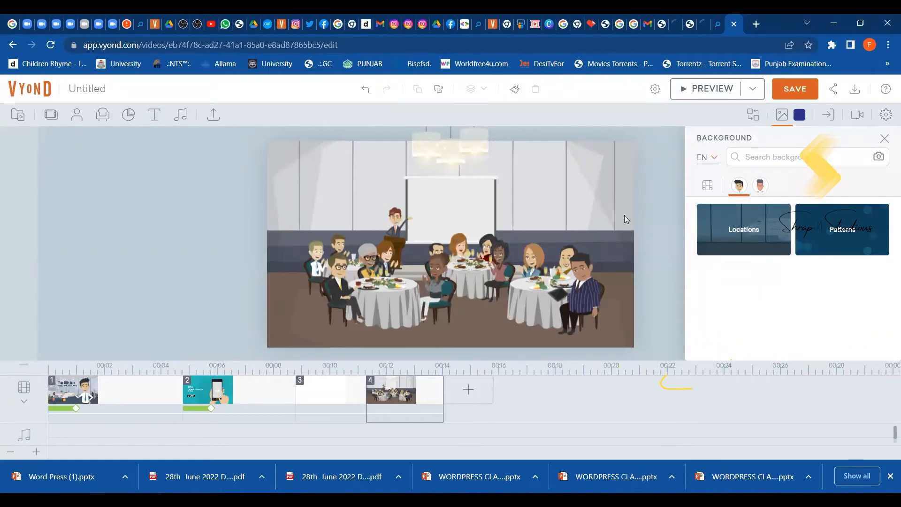
{"action": "left_click", "coordinate": [782, 116]}
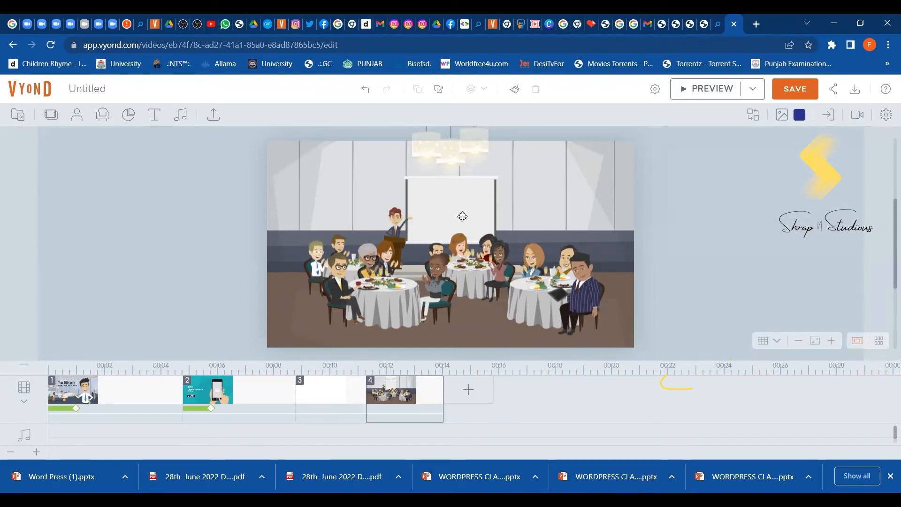
{"action": "left_click", "coordinate": [499, 206]}
{"action": "left_click", "coordinate": [529, 193]}
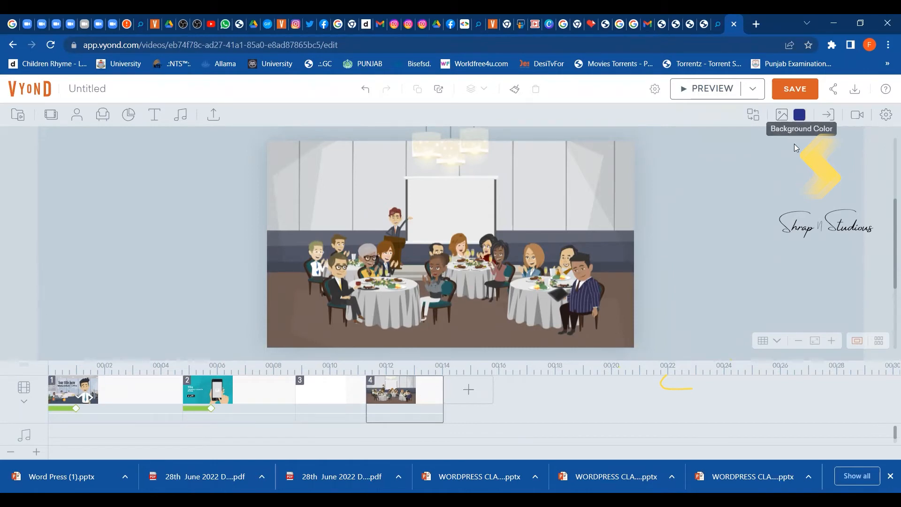
Set the fourth scene's background color to bright blue, RGB 47, 61, 233.
{"action": "left_click", "coordinate": [801, 116]}
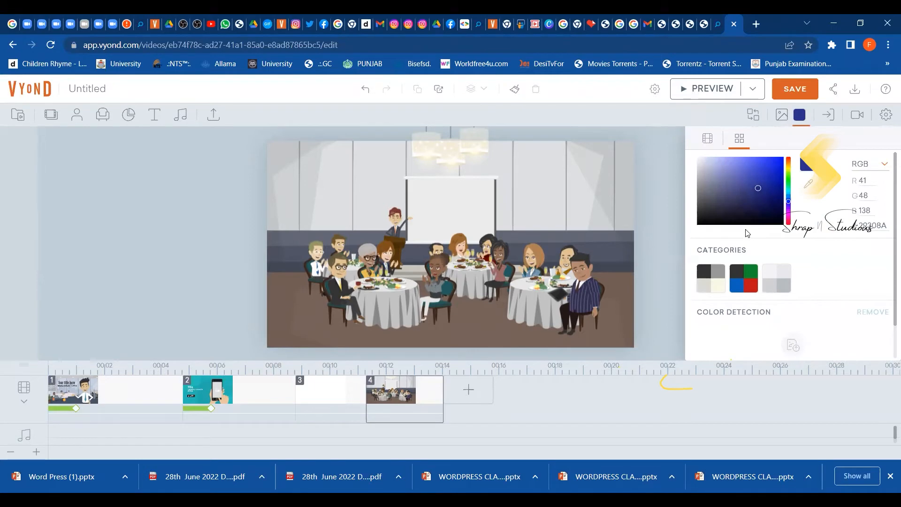
{"action": "left_click", "coordinate": [711, 214]}
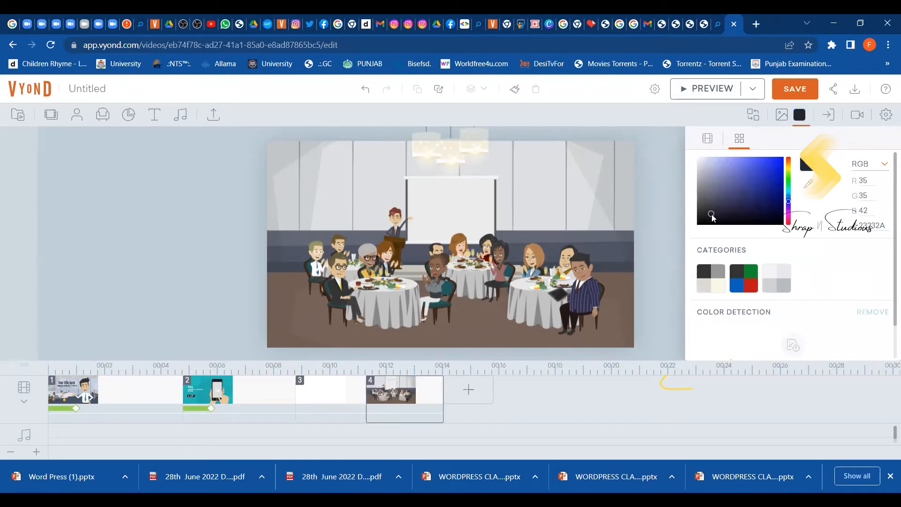
{"action": "left_click", "coordinate": [731, 197]}
{"action": "left_click", "coordinate": [765, 163]}
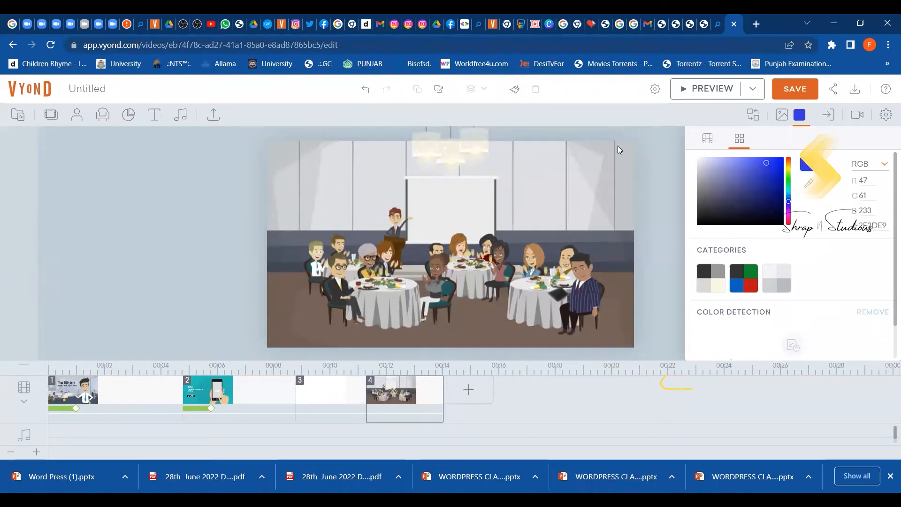
Add a fifth scene after the banquet scene and search the scene templates for "pizza shop".
{"action": "left_click", "coordinate": [472, 394]}
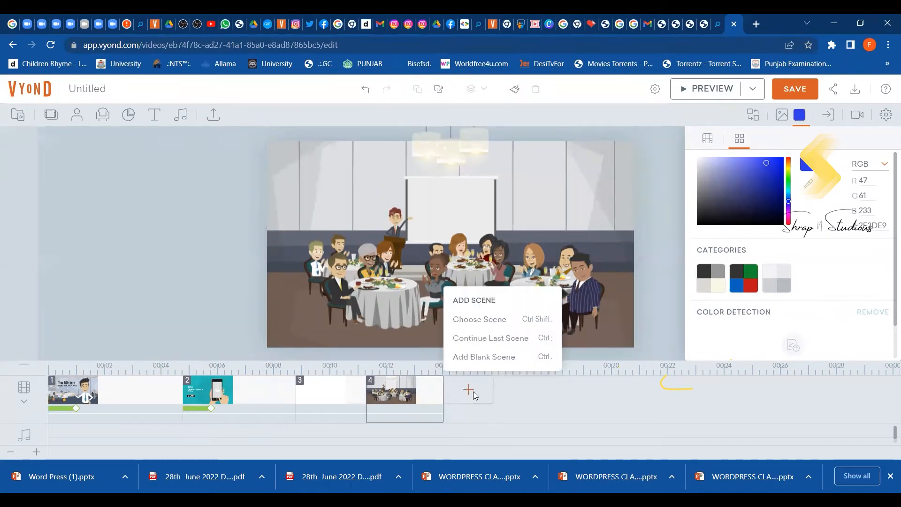
{"action": "left_click", "coordinate": [479, 320]}
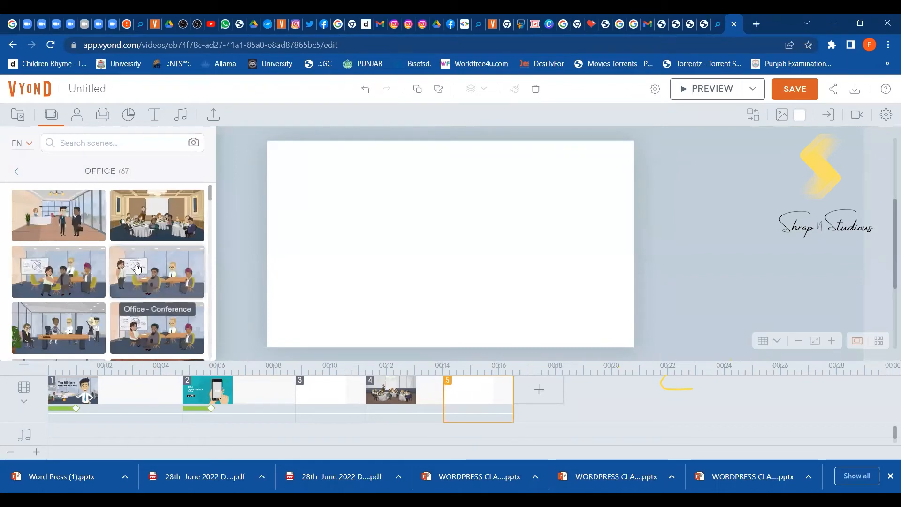
{"action": "left_click", "coordinate": [112, 142]}
{"action": "type", "text": "ho"}
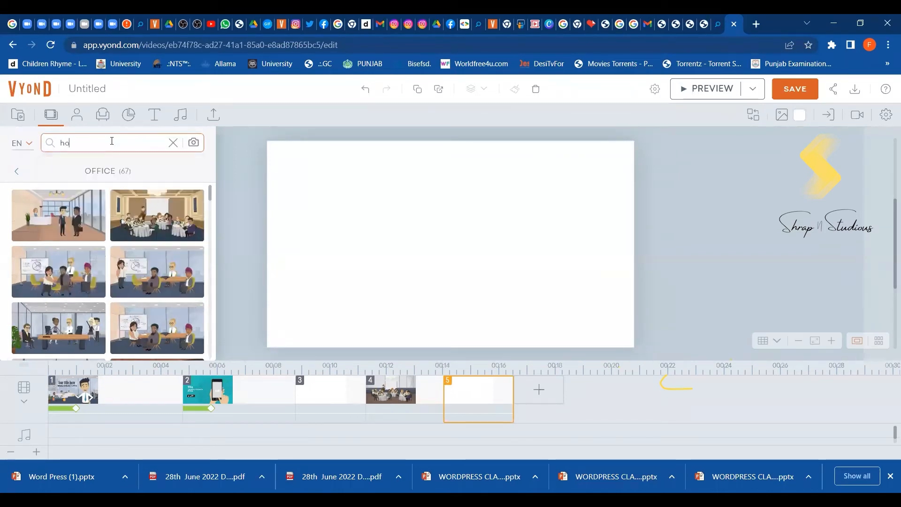
{"action": "type", "text": "me"}
{"action": "key", "text": "BackSpace"}
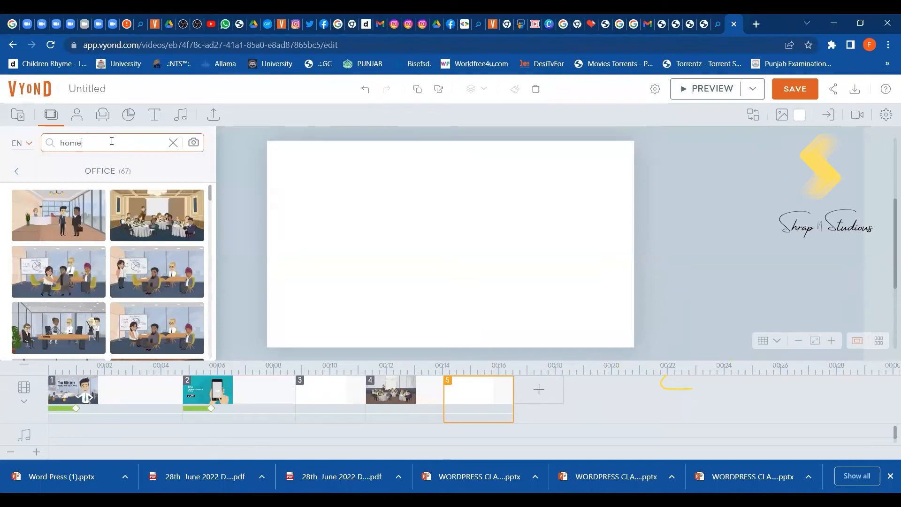
{"action": "key", "text": "BackSpace"}
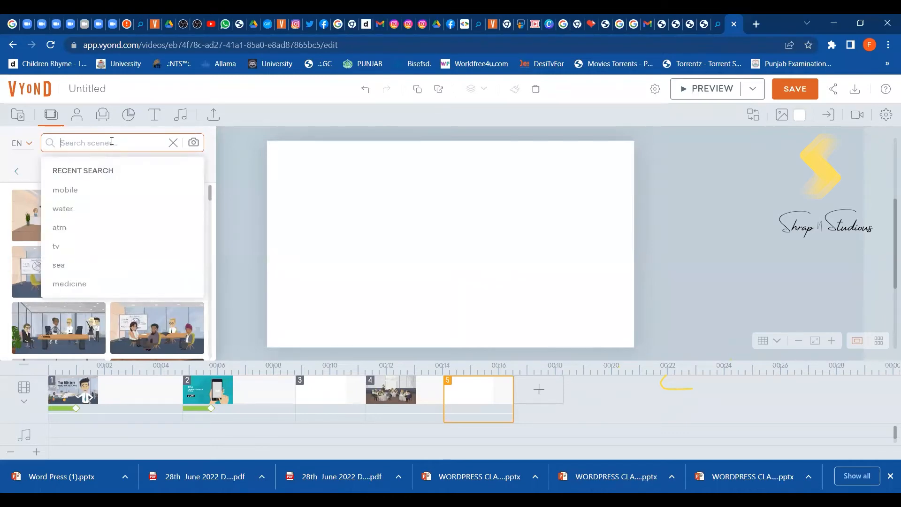
{"action": "type", "text": "pi"}
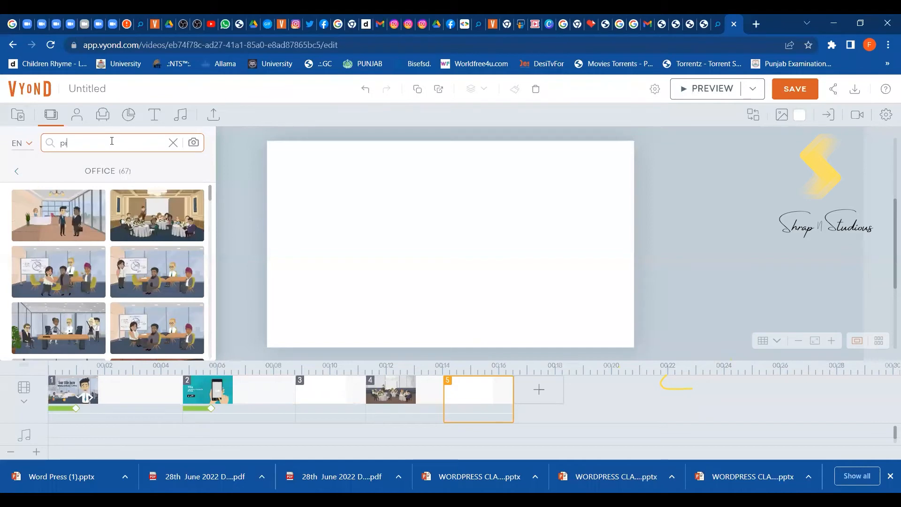
{"action": "type", "text": "zza s"}
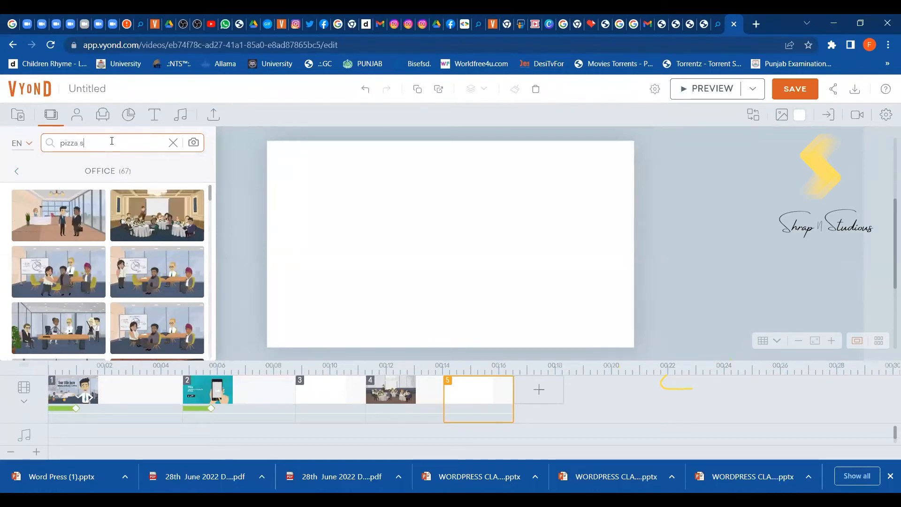
{"action": "type", "text": "hop"}
{"action": "key", "text": "Return"}
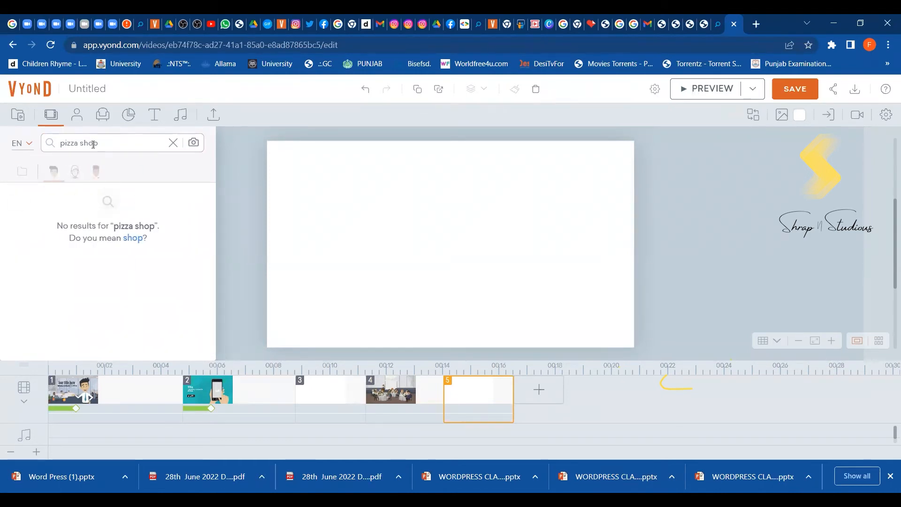
Search the scene templates for "burger" and apply the Fast Food restaurant exterior to the fifth scene.
{"action": "triple_click", "coordinate": [96, 142]}
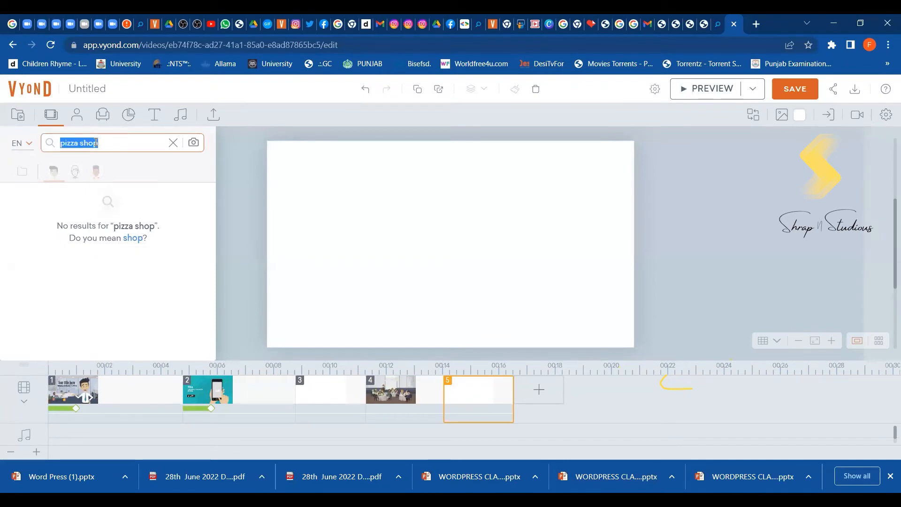
{"action": "key", "text": "BackSpace"}
{"action": "type", "text": "burger"}
{"action": "key", "text": "Return"}
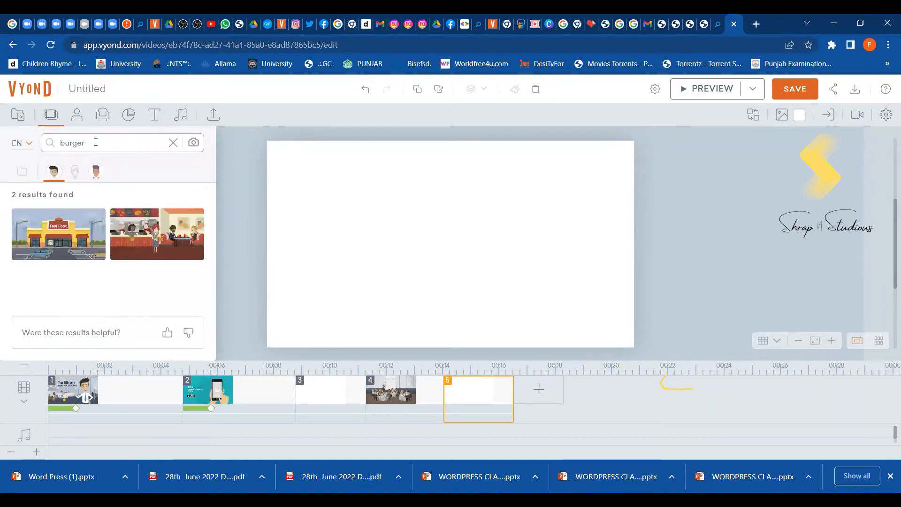
{"action": "left_click", "coordinate": [79, 234]}
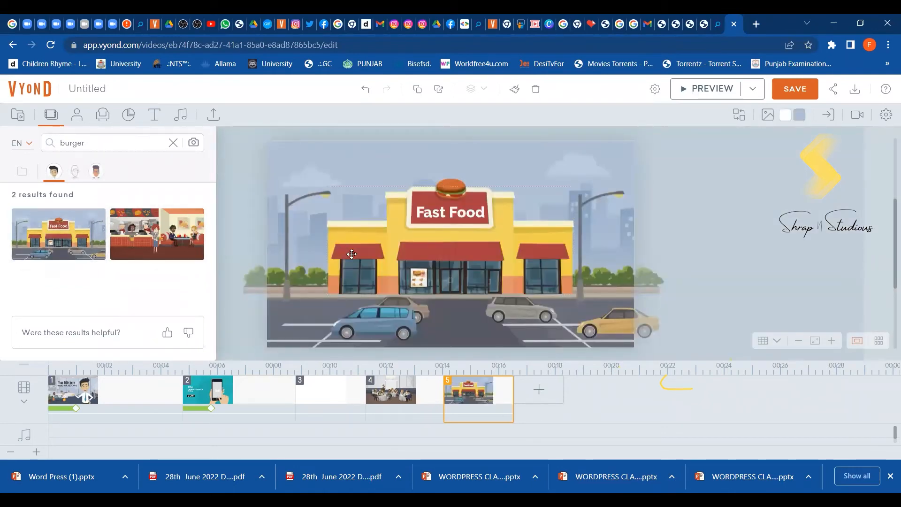
Try several blue shades for the sky in the fifth scene and settle on a very dark navy.
{"action": "left_click", "coordinate": [493, 254]}
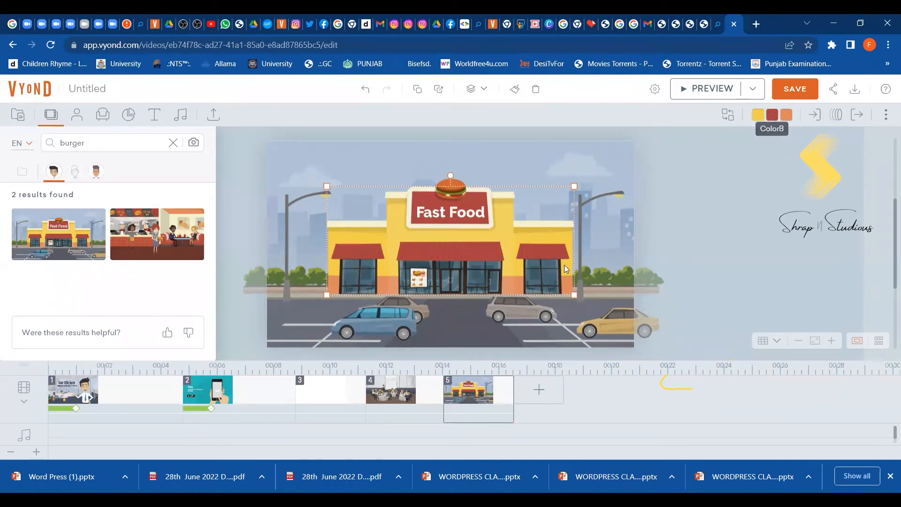
{"action": "left_click", "coordinate": [474, 322]}
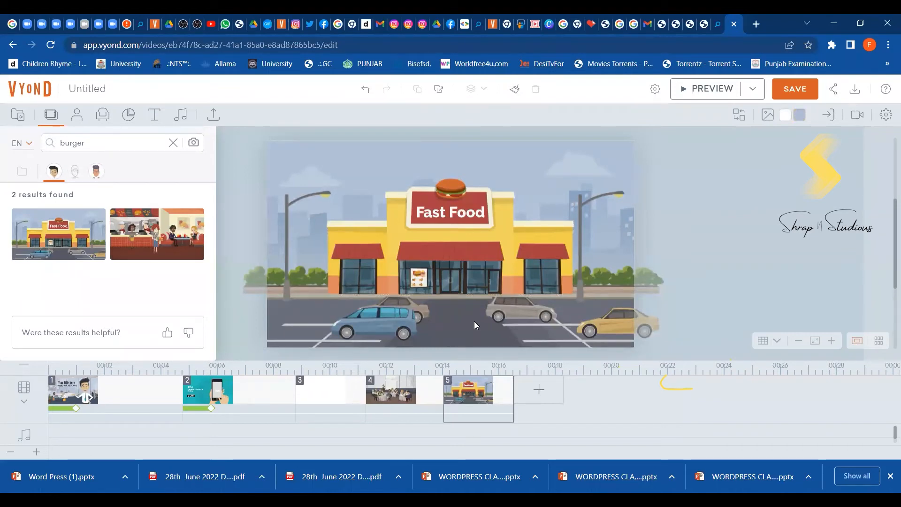
{"action": "left_click", "coordinate": [800, 116]}
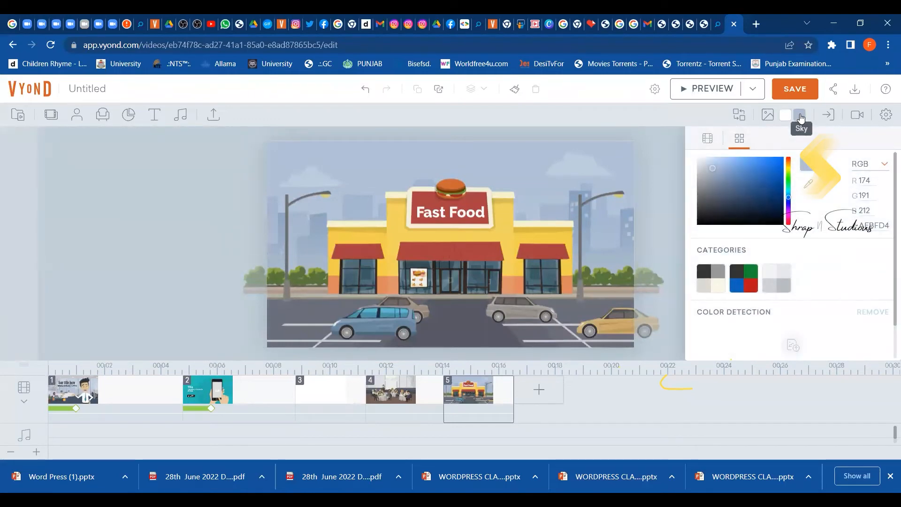
{"action": "left_click", "coordinate": [770, 167]}
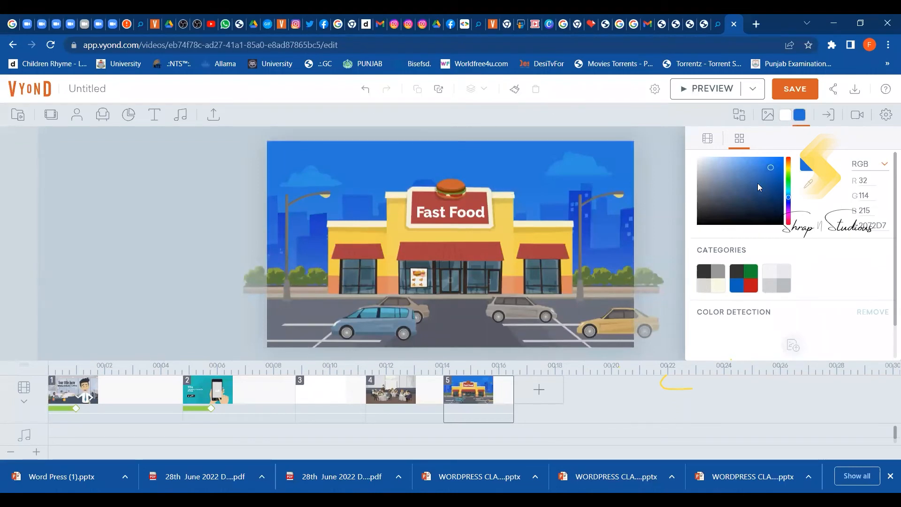
{"action": "left_click", "coordinate": [758, 183]}
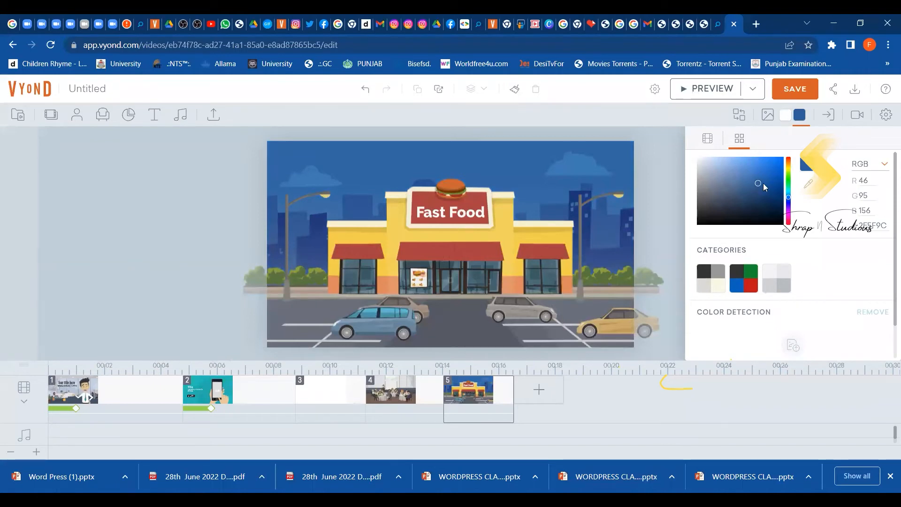
{"action": "left_click", "coordinate": [767, 198]}
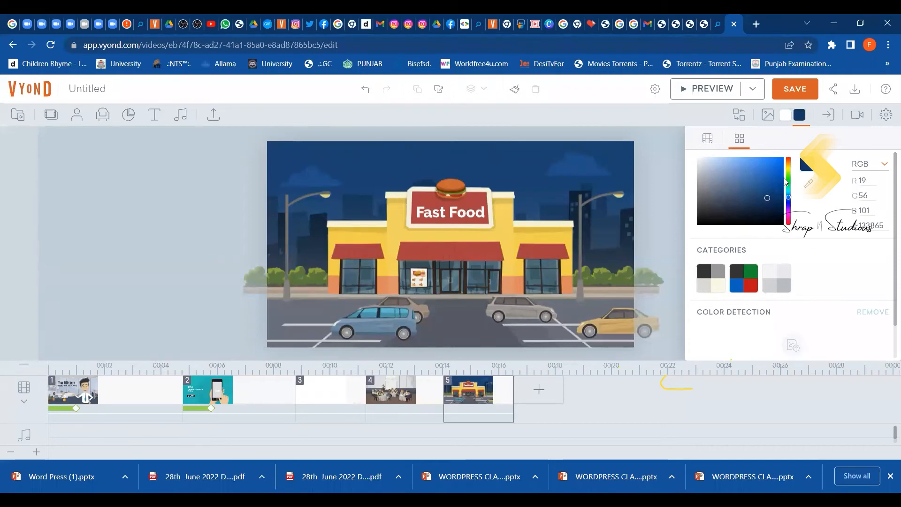
{"action": "left_click", "coordinate": [711, 163]}
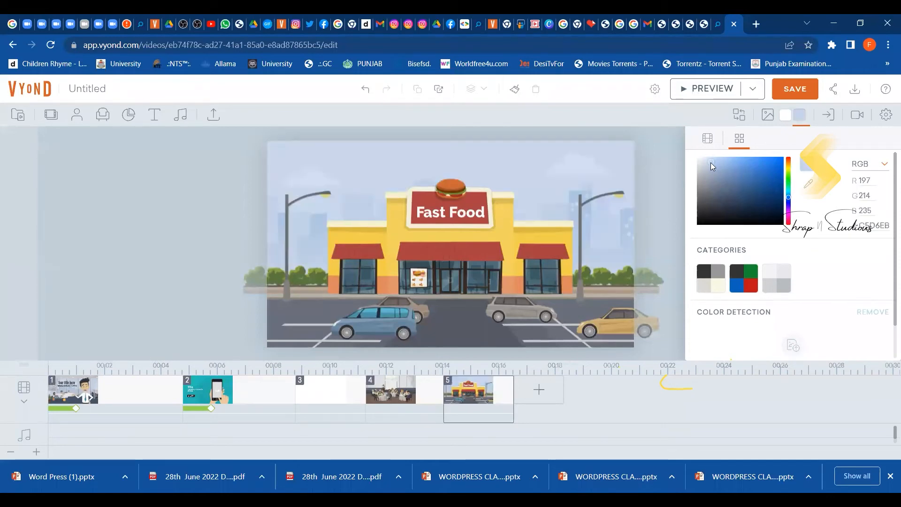
{"action": "left_click", "coordinate": [714, 173]}
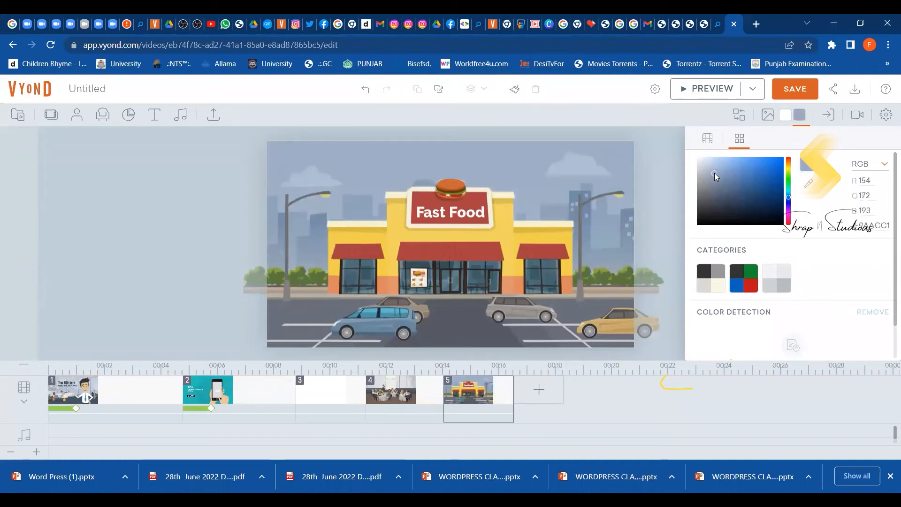
{"action": "left_click", "coordinate": [772, 172]}
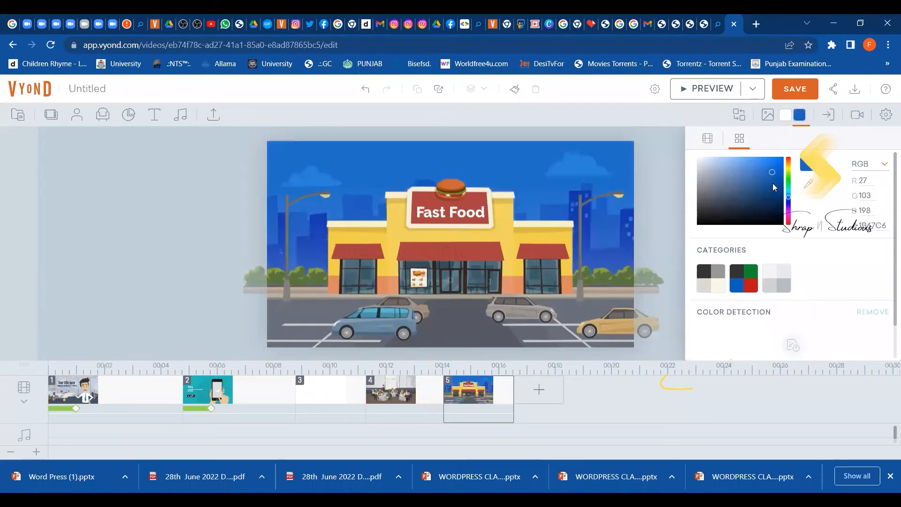
{"action": "left_click", "coordinate": [775, 205]}
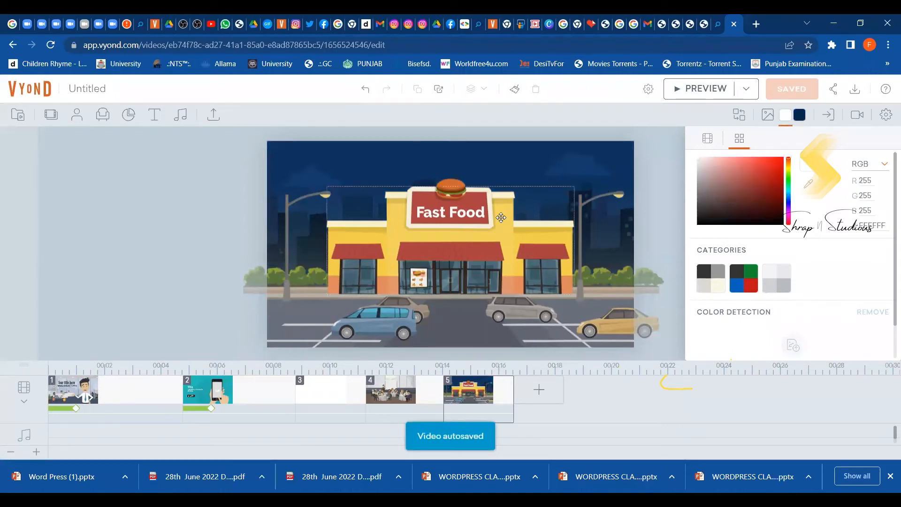
Recolor the fast food building's walls green, RGB 76, 240, 104, and its sign and awnings magenta, RGB 168, 64, 123.
{"action": "left_click", "coordinate": [501, 217]}
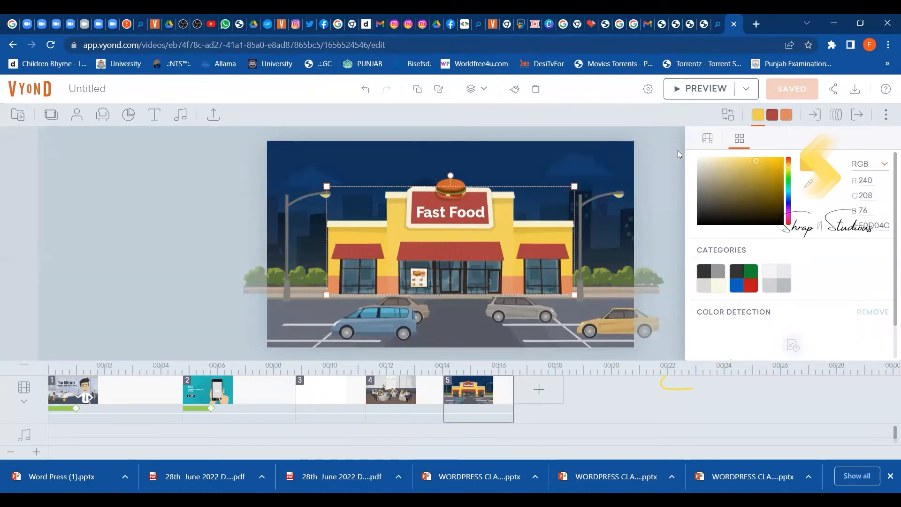
{"action": "left_click", "coordinate": [760, 120]}
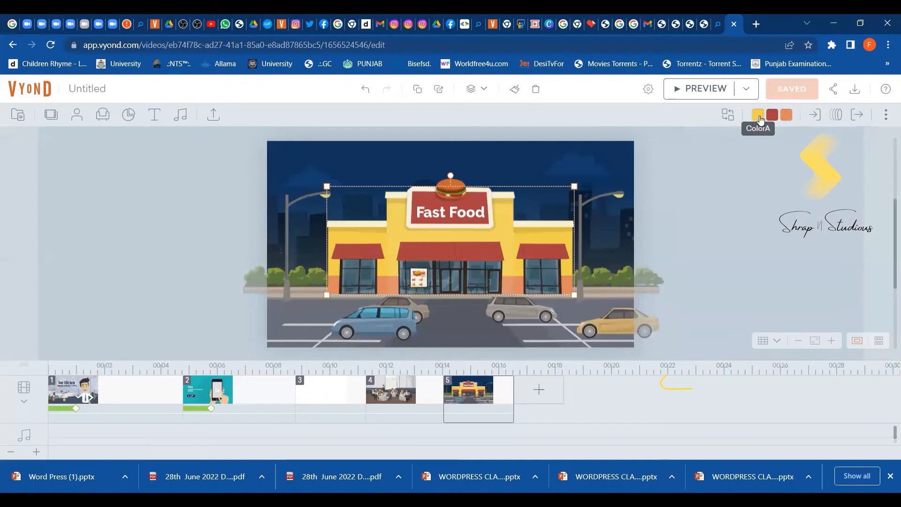
{"action": "left_click", "coordinate": [761, 121]}
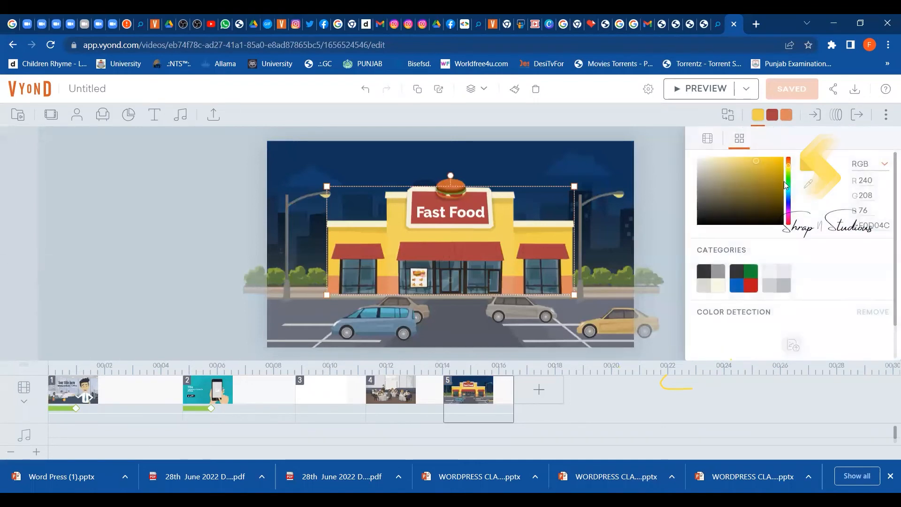
{"action": "left_click", "coordinate": [787, 181]}
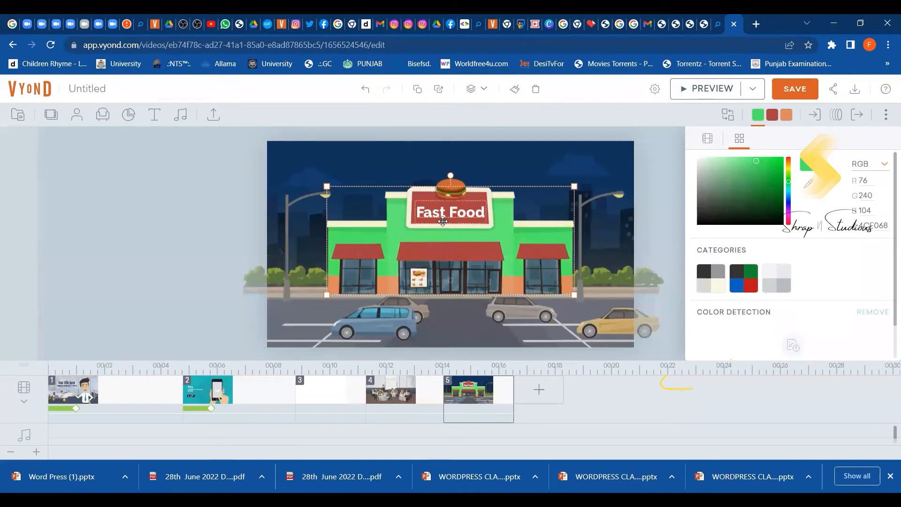
{"action": "left_click", "coordinate": [772, 115]}
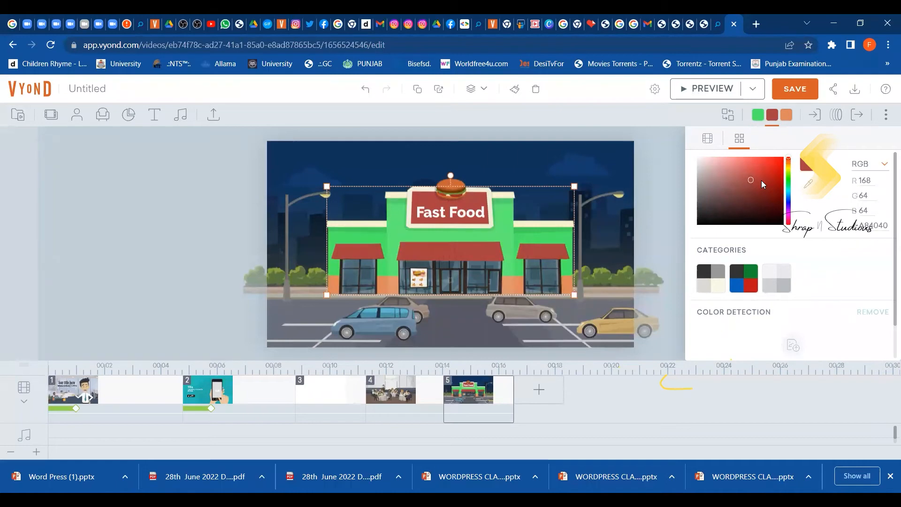
{"action": "left_click", "coordinate": [789, 221]}
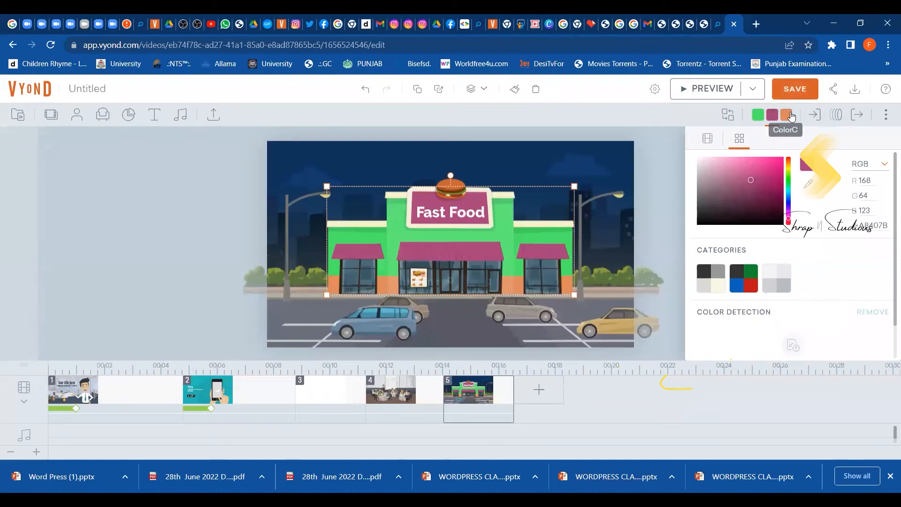
Try orange, purple, blue and green for the building's lower wall trim and settle on yellow, RGB 212, 229, 39.
{"action": "left_click", "coordinate": [791, 118]}
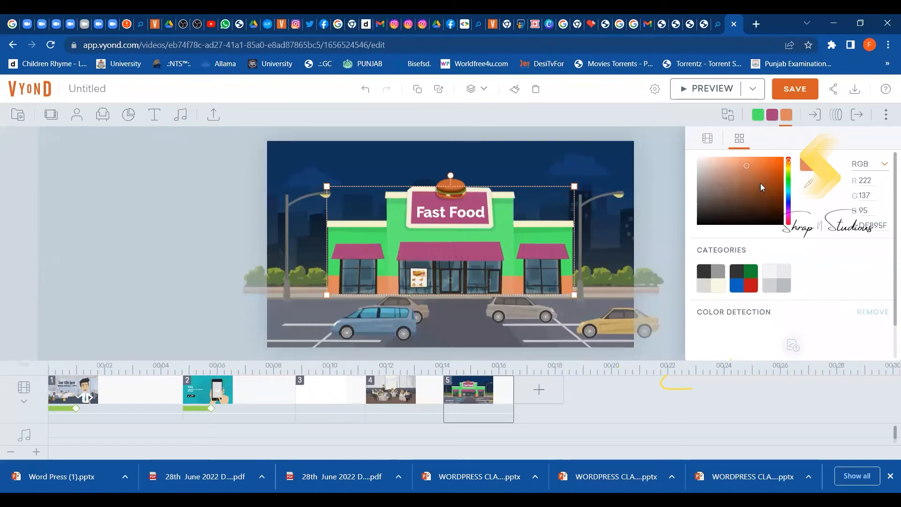
{"action": "left_click", "coordinate": [778, 166]}
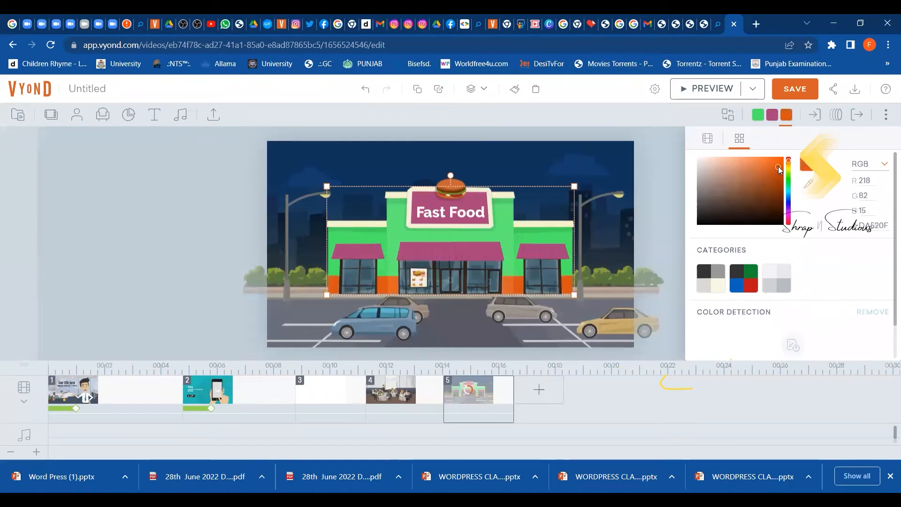
{"action": "left_click", "coordinate": [789, 212]}
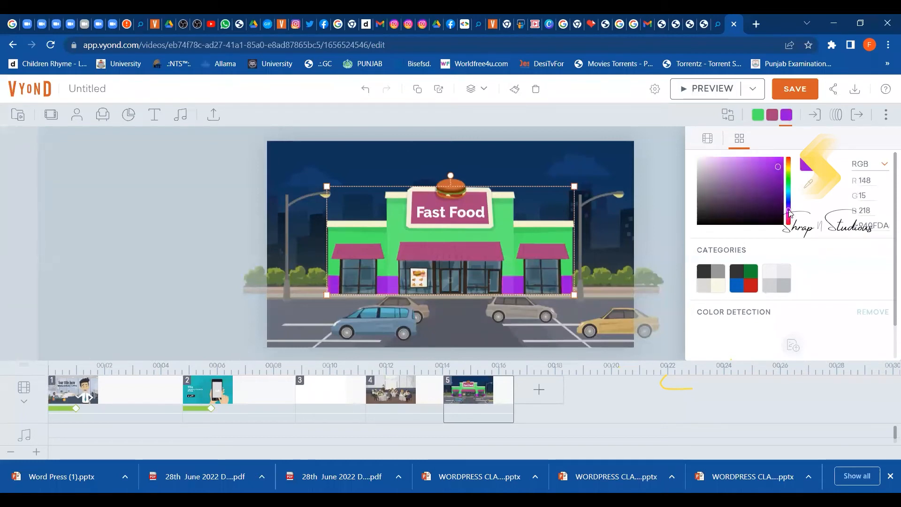
{"action": "left_click", "coordinate": [790, 201]}
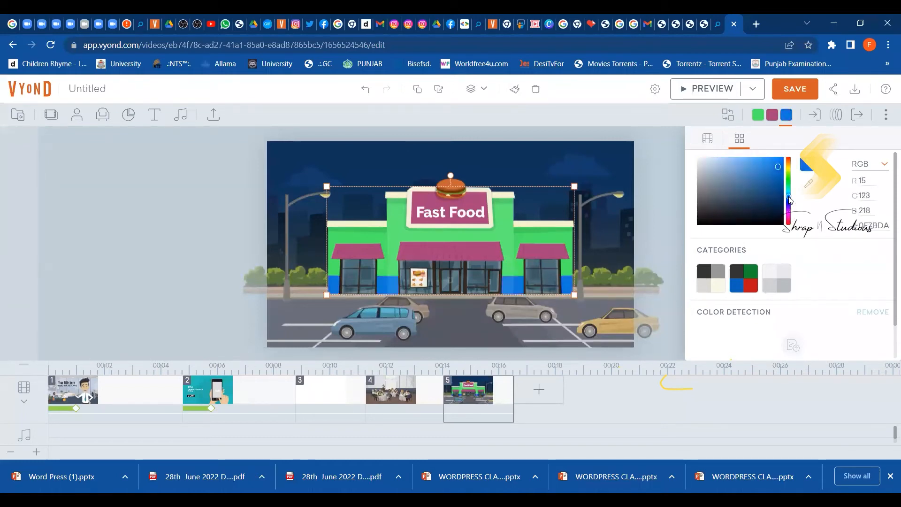
{"action": "left_click", "coordinate": [787, 183]}
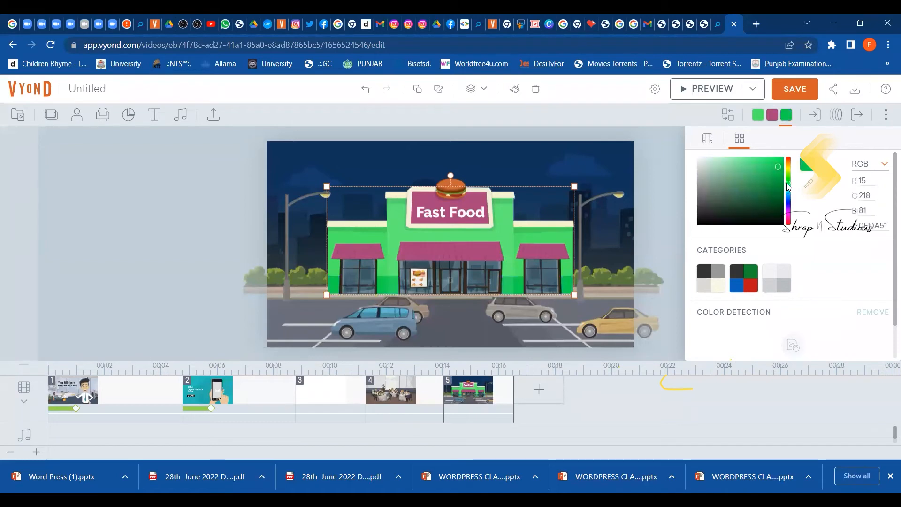
{"action": "left_click", "coordinate": [788, 169]}
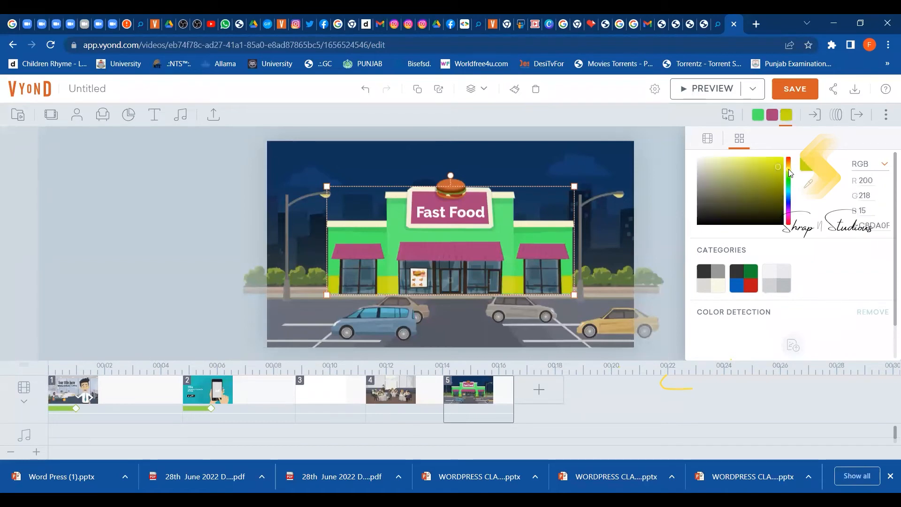
{"action": "left_click_drag", "start_coordinate": [775, 165], "coordinate": [768, 163]}
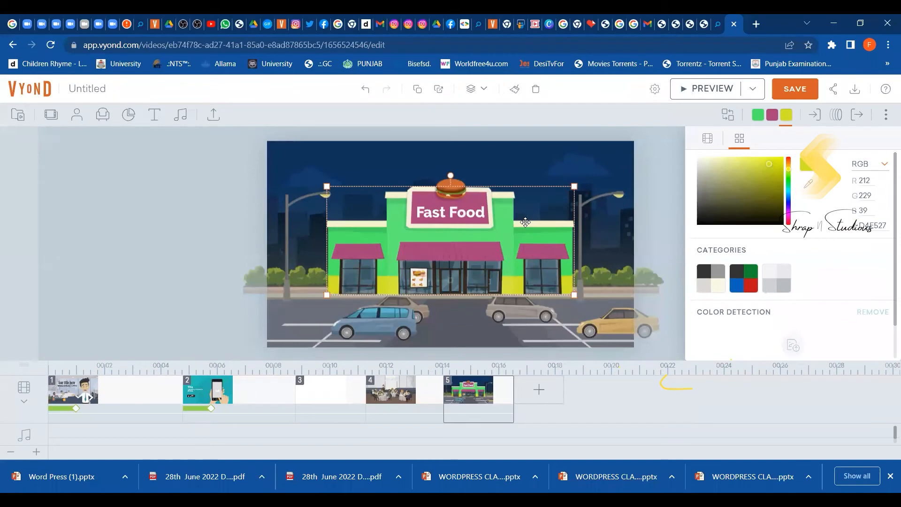
{"action": "left_click", "coordinate": [602, 217]}
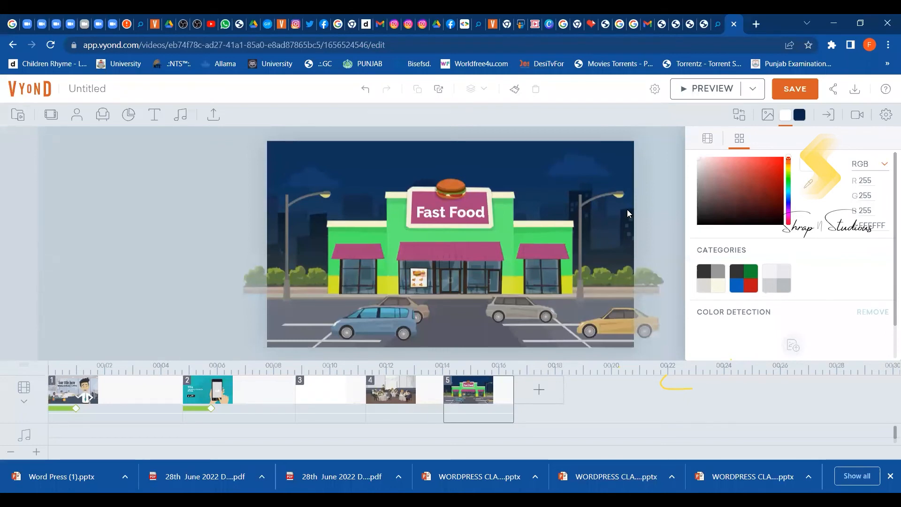
Move the street lamp right of the restaurant to the scene's lower-left corner and shrink it to about 40% of its size.
{"action": "left_click", "coordinate": [602, 194]}
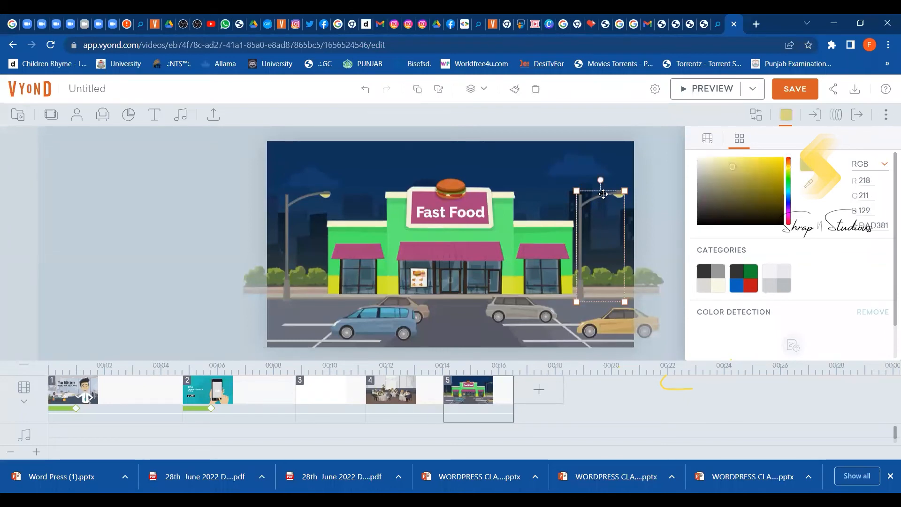
{"action": "left_click_drag", "start_coordinate": [603, 194], "coordinate": [183, 207]}
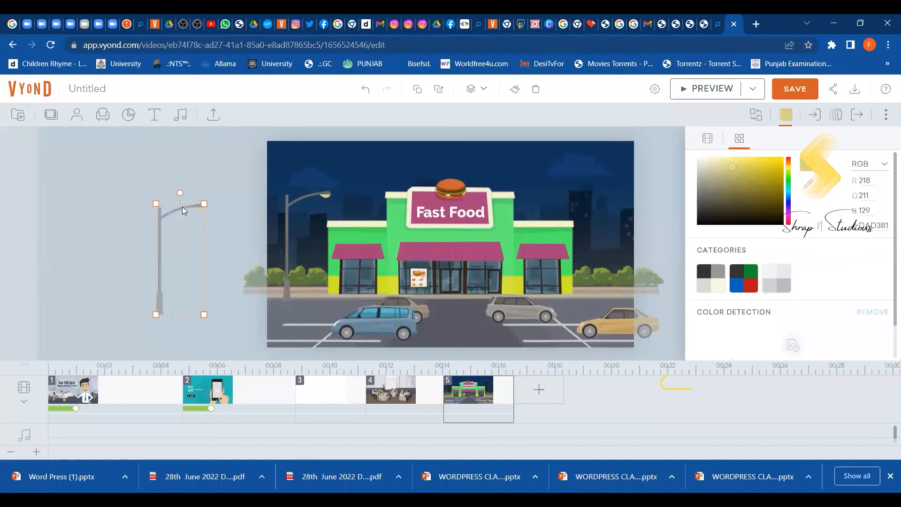
{"action": "left_click_drag", "start_coordinate": [182, 206], "coordinate": [296, 234]}
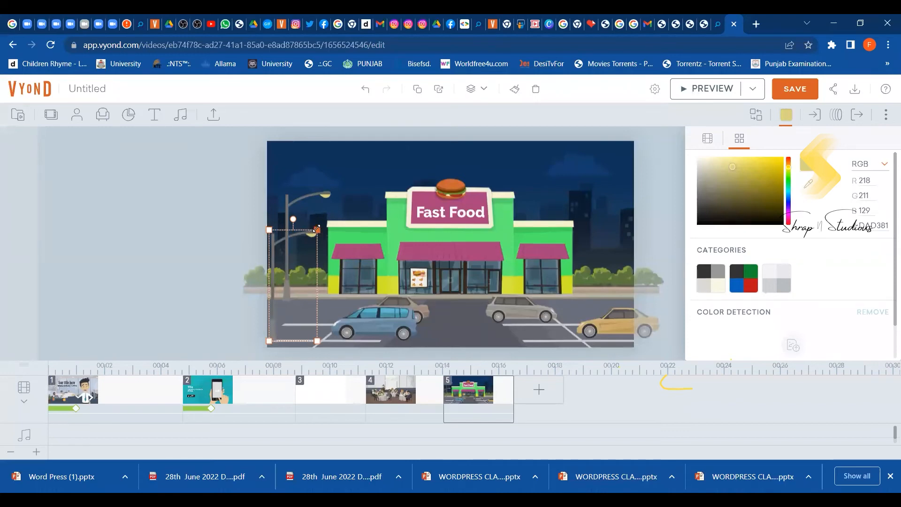
{"action": "left_click_drag", "start_coordinate": [317, 229], "coordinate": [304, 302]}
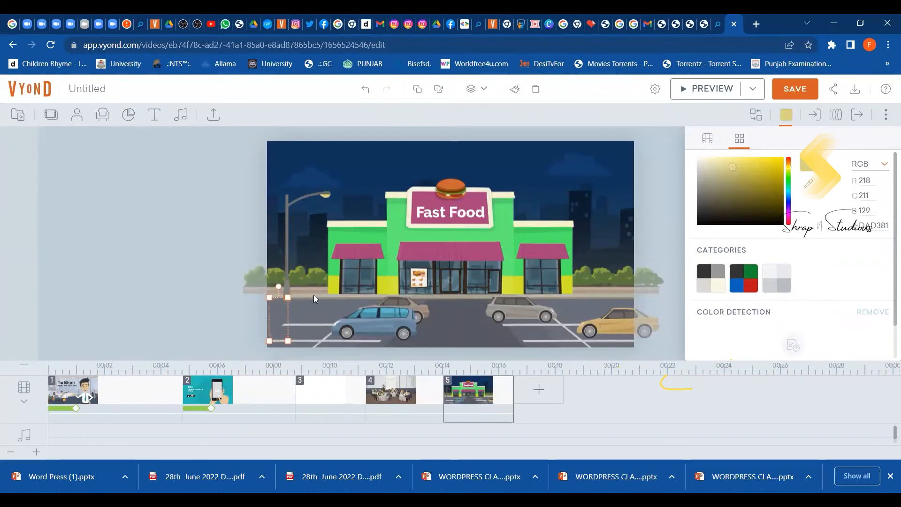
{"action": "left_click", "coordinate": [314, 297]}
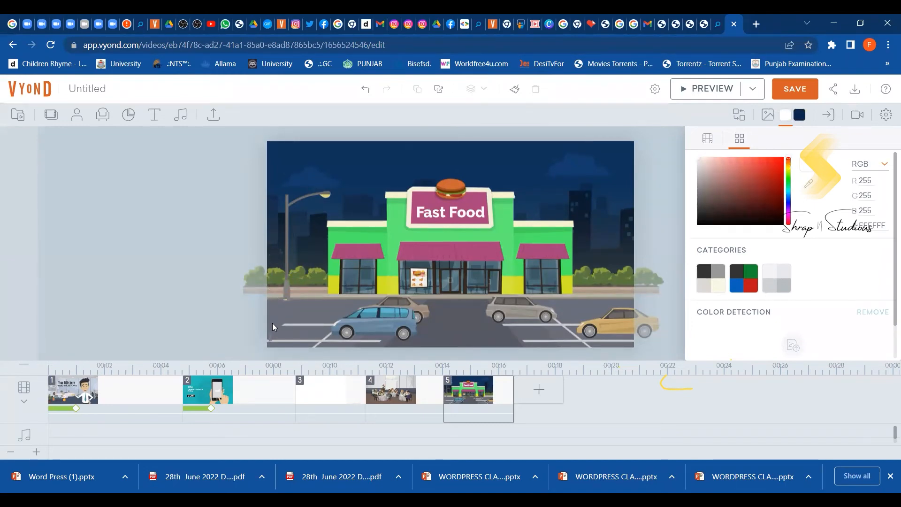
{"action": "left_click", "coordinate": [284, 298]}
Shift the blue car toward the middle of the parking lot and delete it from the fifth scene.
{"action": "left_click", "coordinate": [371, 322]}
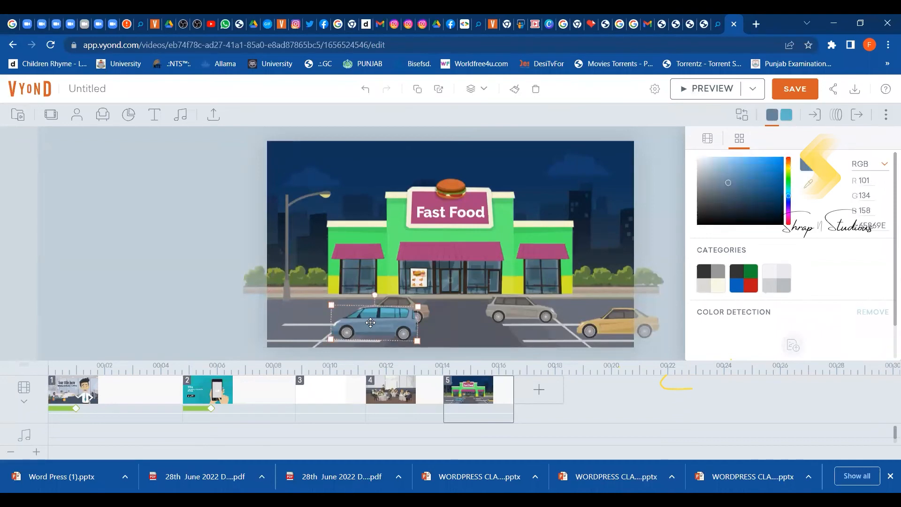
{"action": "left_click_drag", "start_coordinate": [371, 323], "coordinate": [423, 321]}
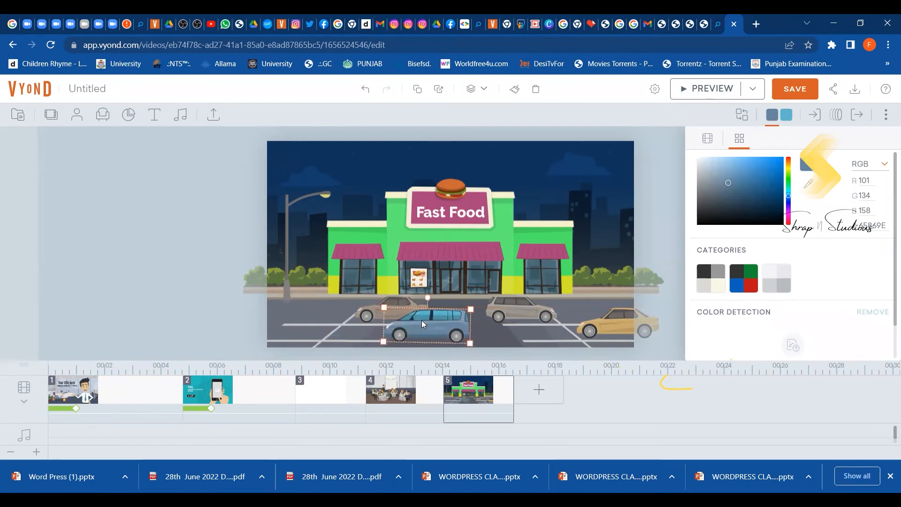
{"action": "key", "text": "Delete"}
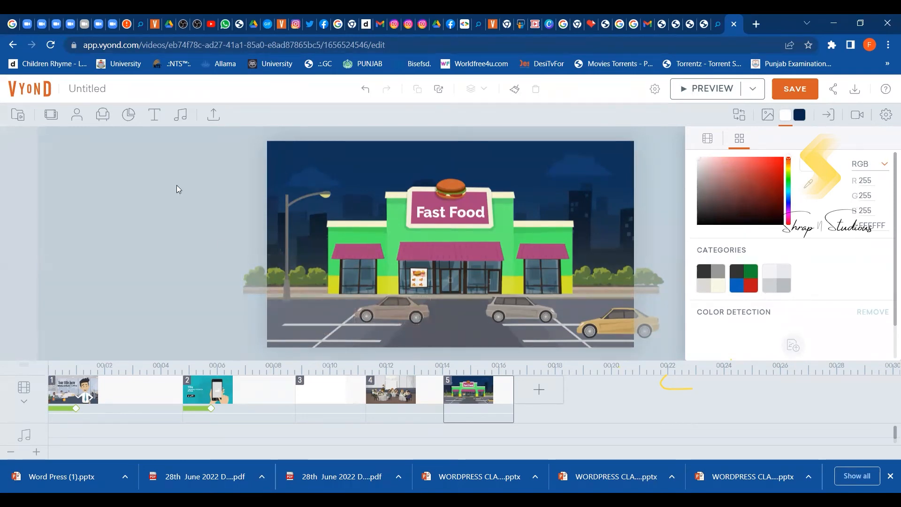
Search the chart library for "bus" and clear the search.
{"action": "left_click", "coordinate": [134, 121]}
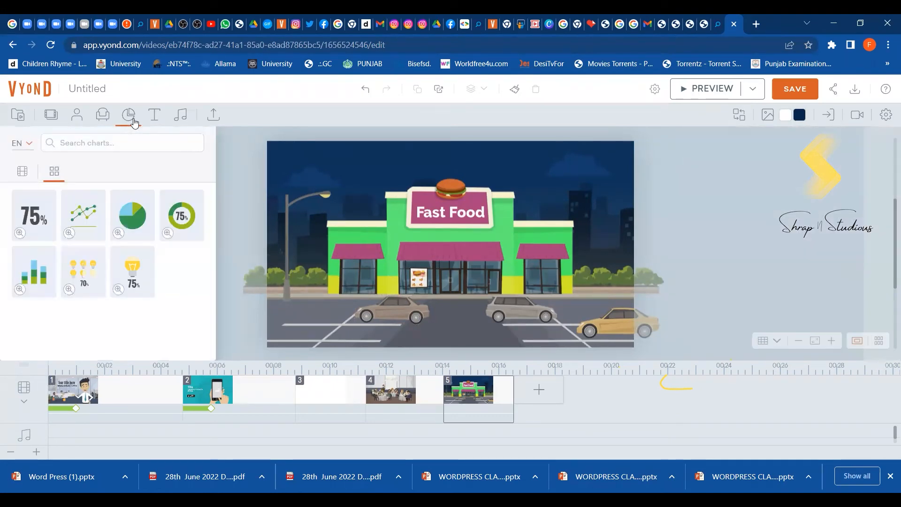
{"action": "left_click", "coordinate": [116, 141]}
{"action": "type", "text": "bus"}
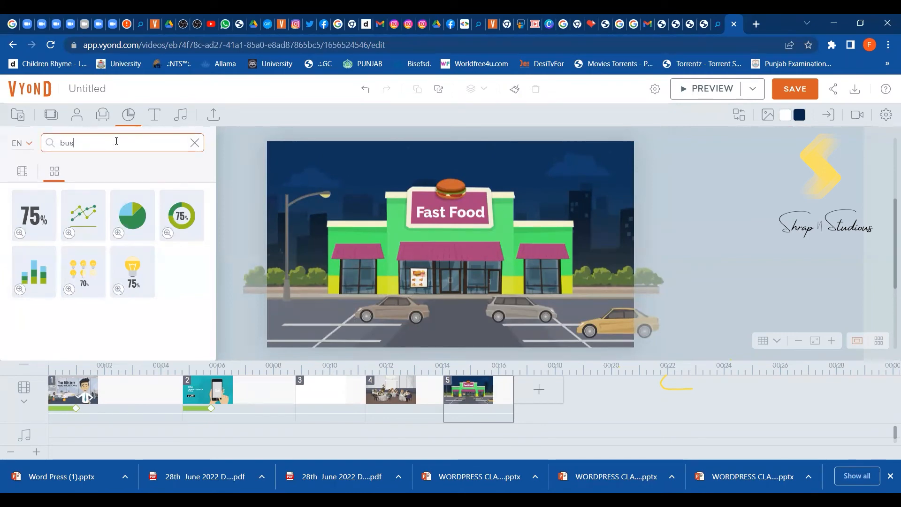
{"action": "key", "text": "Return"}
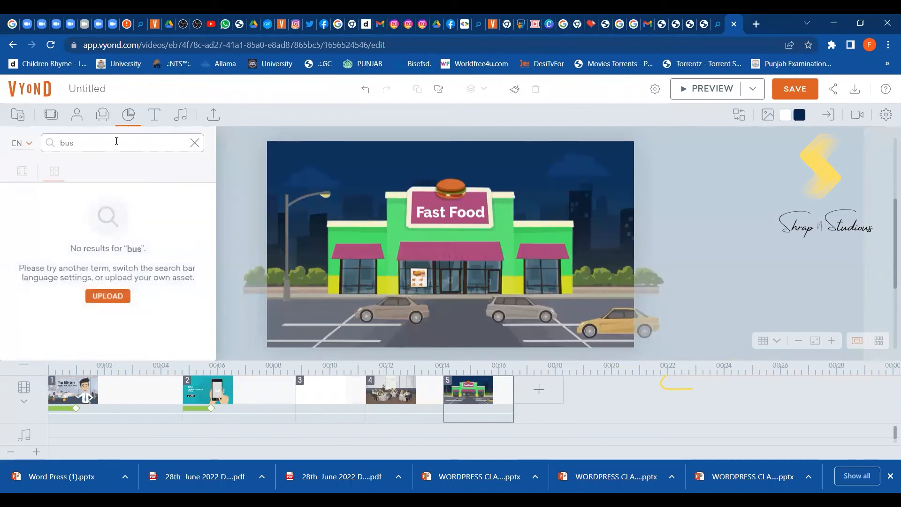
{"action": "left_click", "coordinate": [116, 140]}
{"action": "key", "text": "BackSpace"}
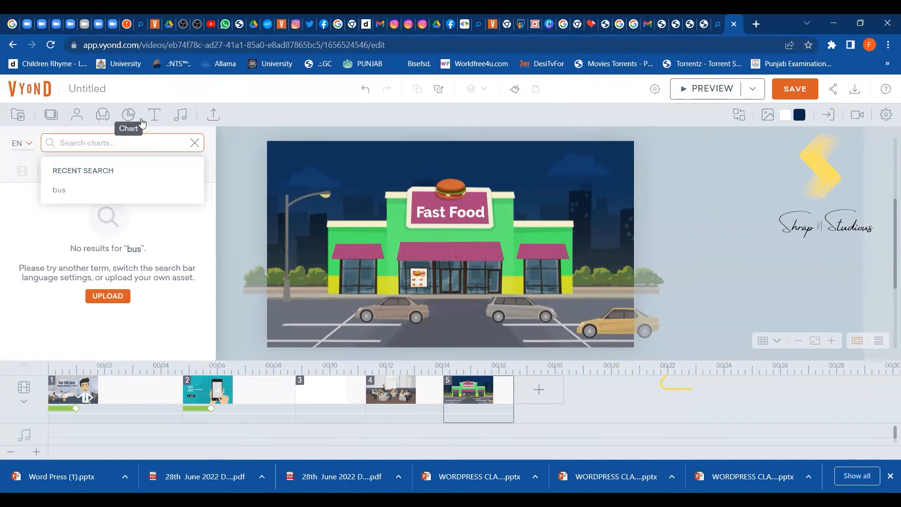
{"action": "left_click", "coordinate": [194, 141]}
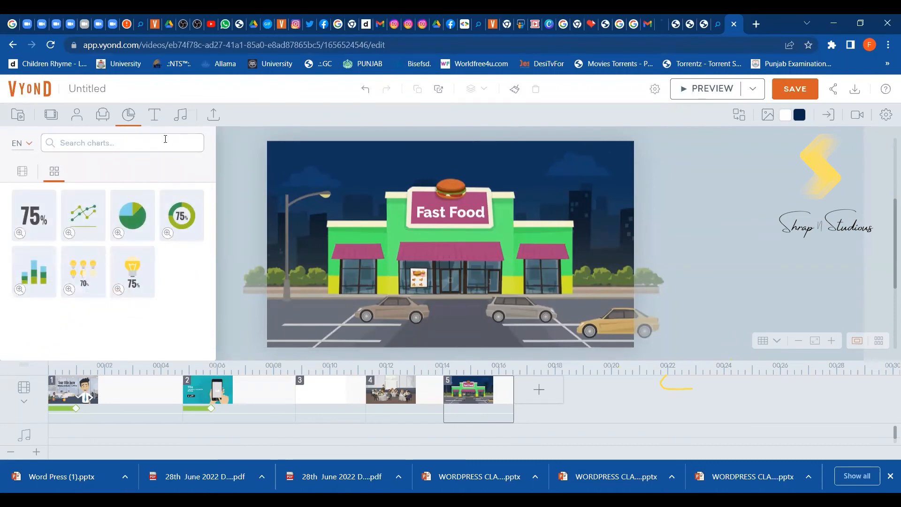
Try moving the "Fast Food" text outside the scene and place it back on the restaurant sign.
{"action": "left_click", "coordinate": [154, 119]}
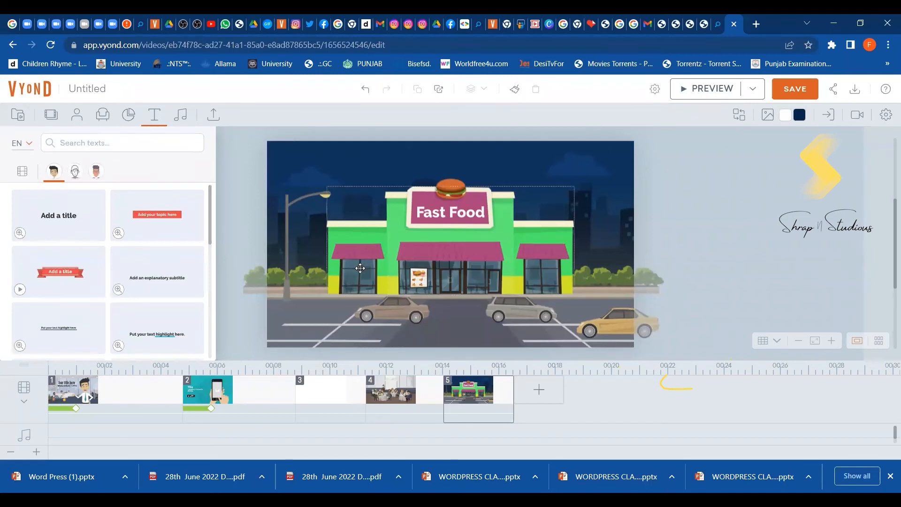
{"action": "left_click", "coordinate": [438, 215]}
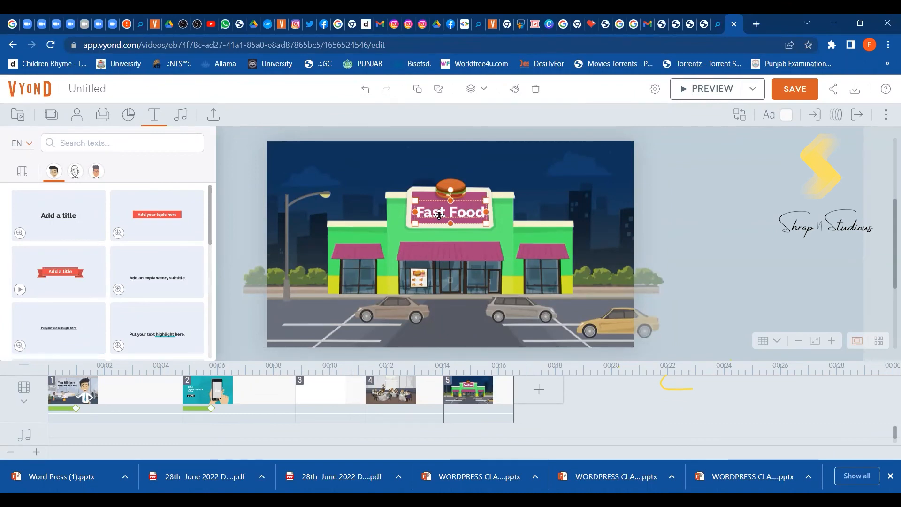
{"action": "left_click_drag", "start_coordinate": [438, 215], "coordinate": [768, 207]}
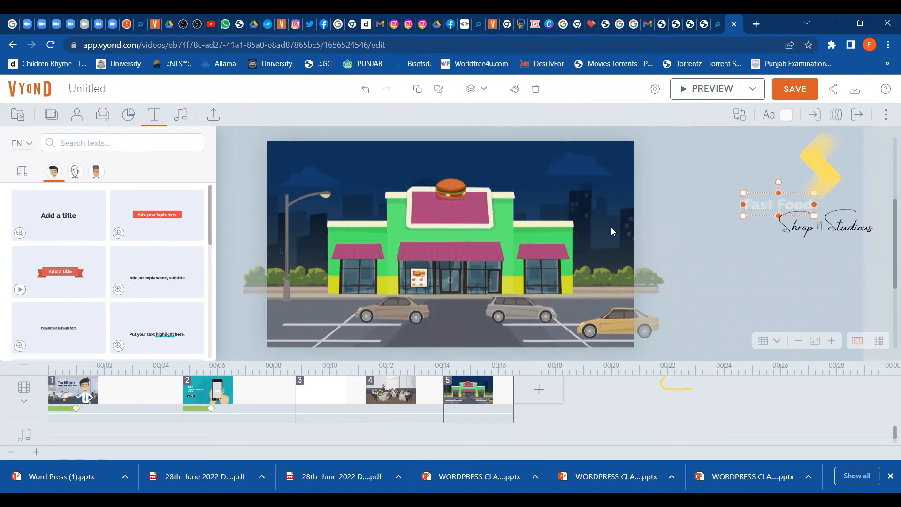
{"action": "left_click_drag", "start_coordinate": [766, 203], "coordinate": [440, 208]}
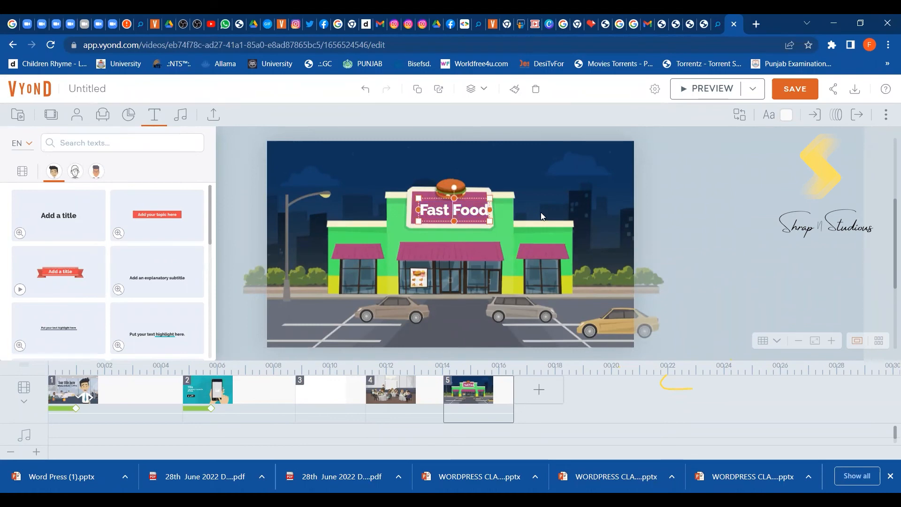
Replace the restaurant sign's text with "KFC".
{"action": "double_click", "coordinate": [437, 209]}
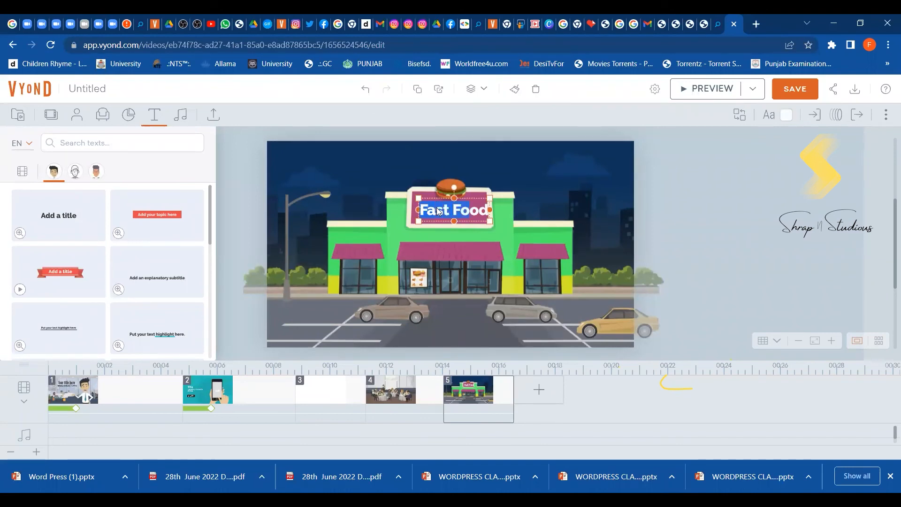
{"action": "key", "text": "BackSpace"}
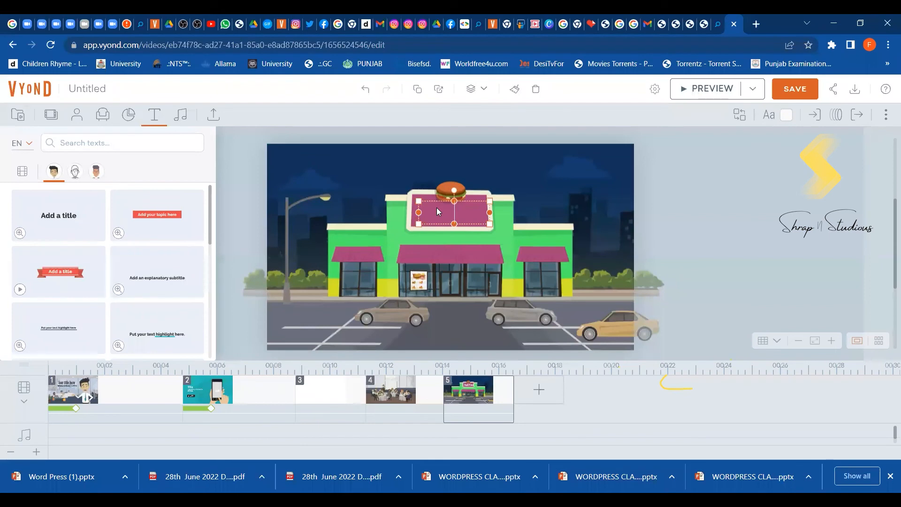
{"action": "type", "text": "KFC"}
{"action": "left_click", "coordinate": [578, 205]}
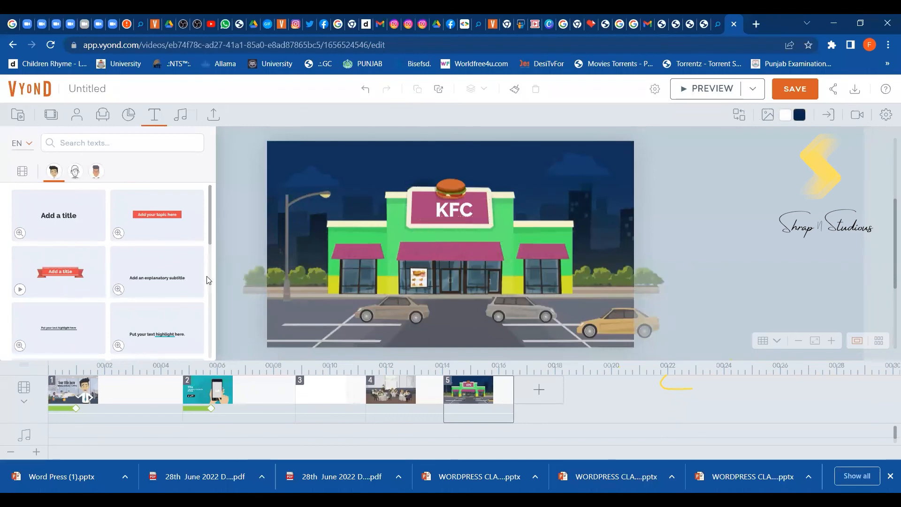
Try placing "Add a title" text in the fifth scene, shift a copy down to the parking lot, and delete both titles.
{"action": "left_click", "coordinate": [53, 221]}
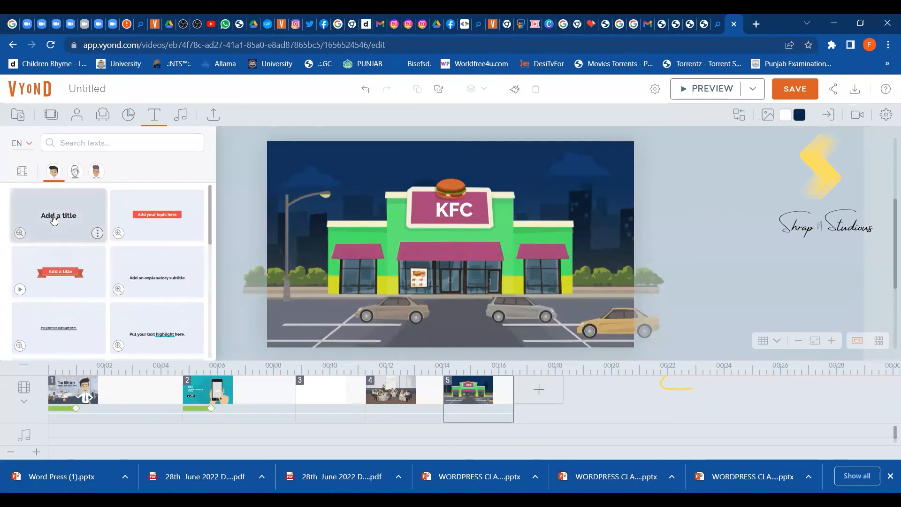
{"action": "left_click", "coordinate": [338, 170]}
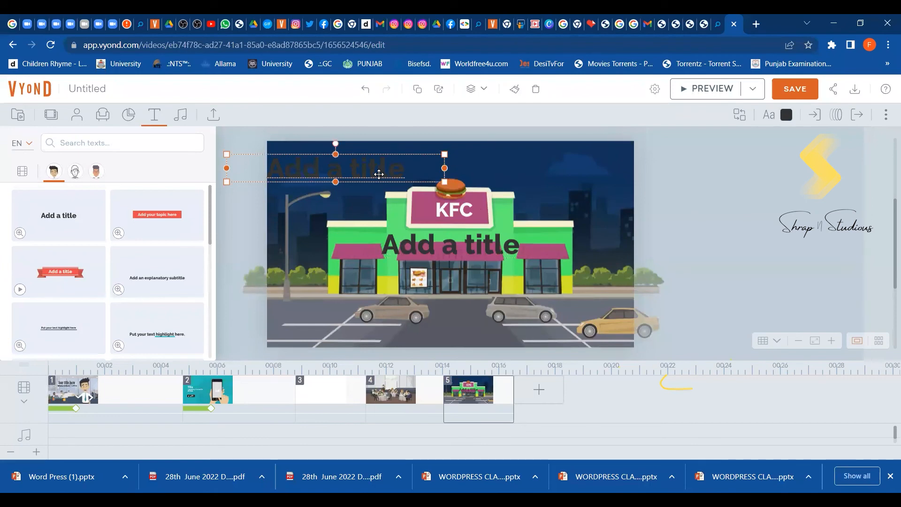
{"action": "left_click_drag", "start_coordinate": [365, 173], "coordinate": [455, 341]}
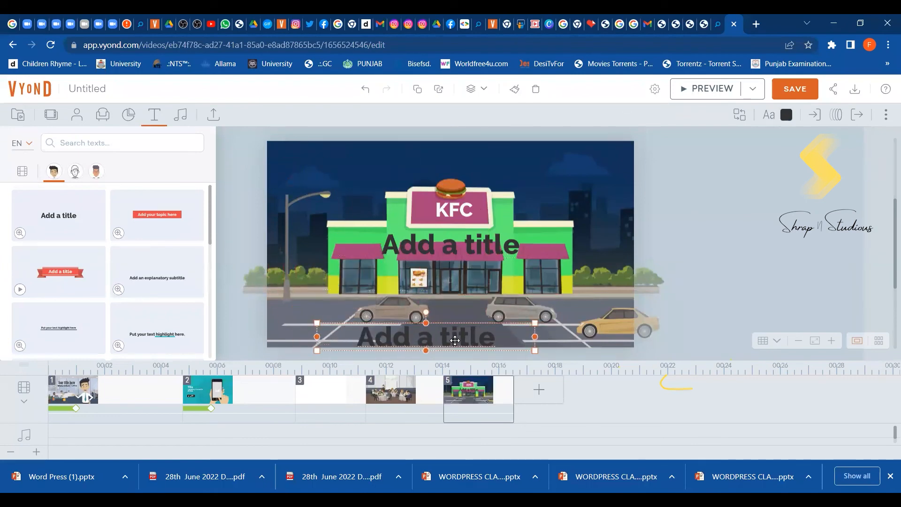
{"action": "key", "text": "Delete"}
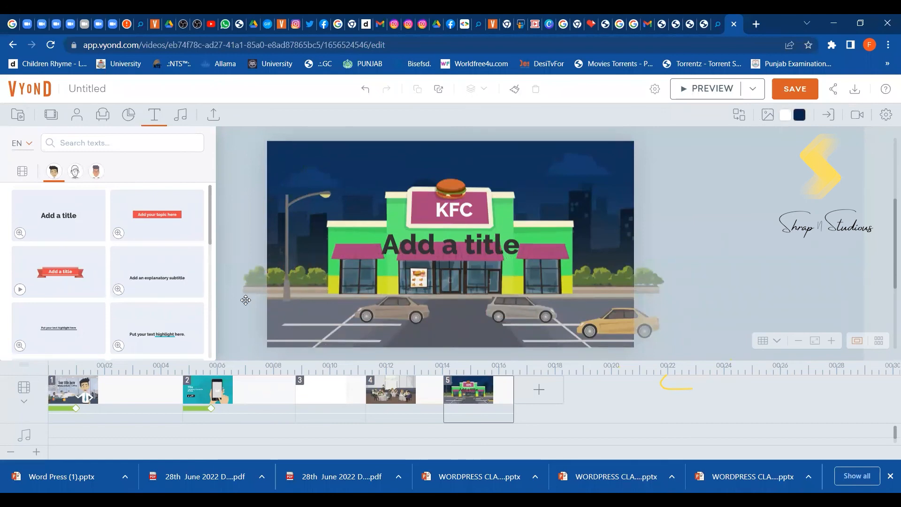
{"action": "left_click", "coordinate": [440, 242]}
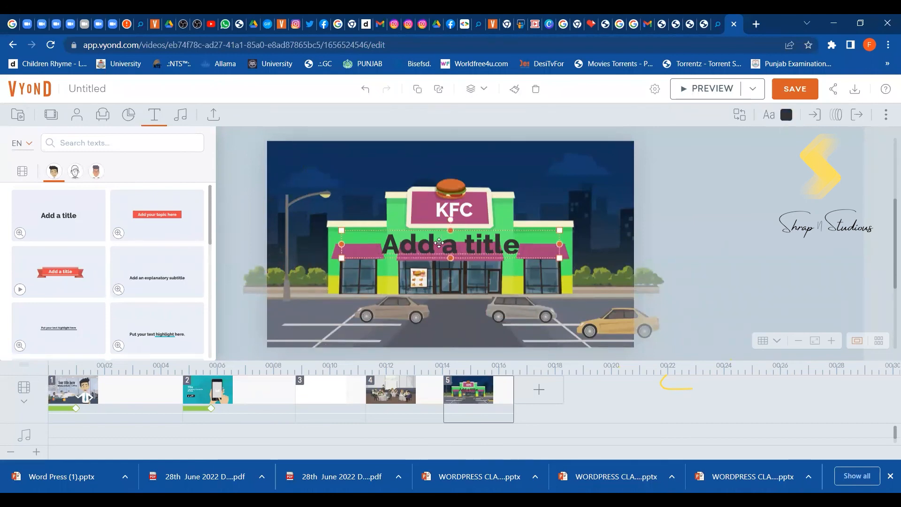
{"action": "key", "text": "Delete"}
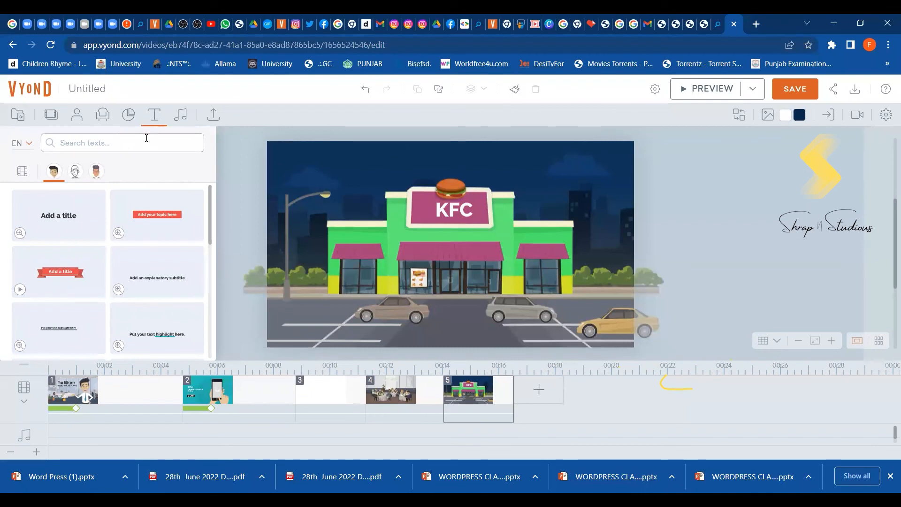
Search the prop library for "bus" and add the orange side-view school bus to the fifth scene.
{"action": "left_click", "coordinate": [101, 118]}
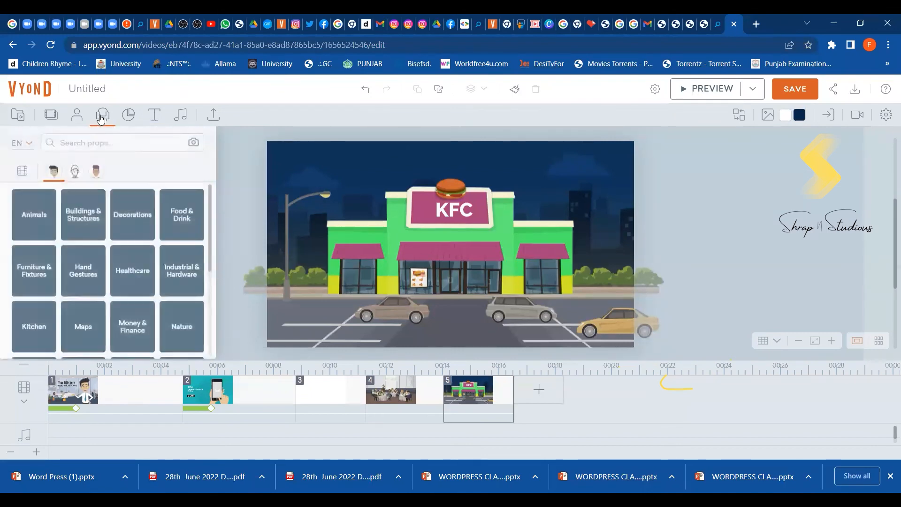
{"action": "left_click", "coordinate": [104, 143]}
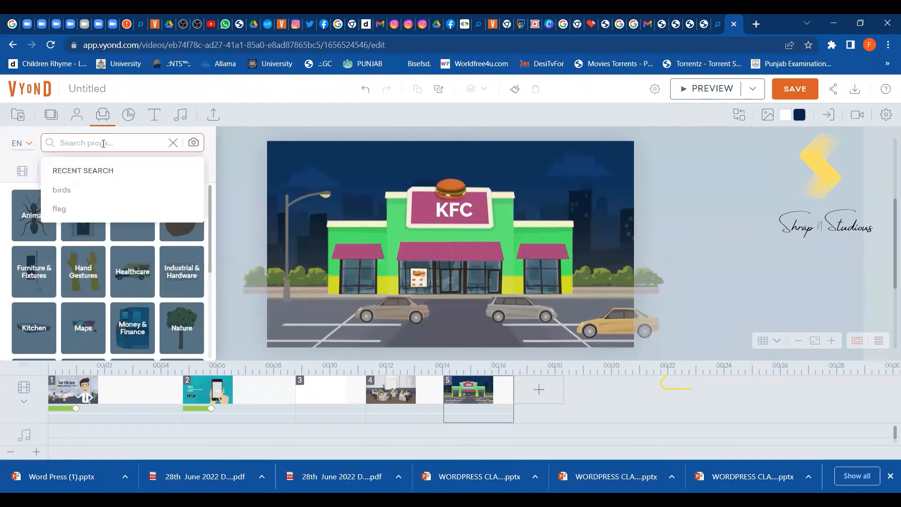
{"action": "type", "text": "bus"}
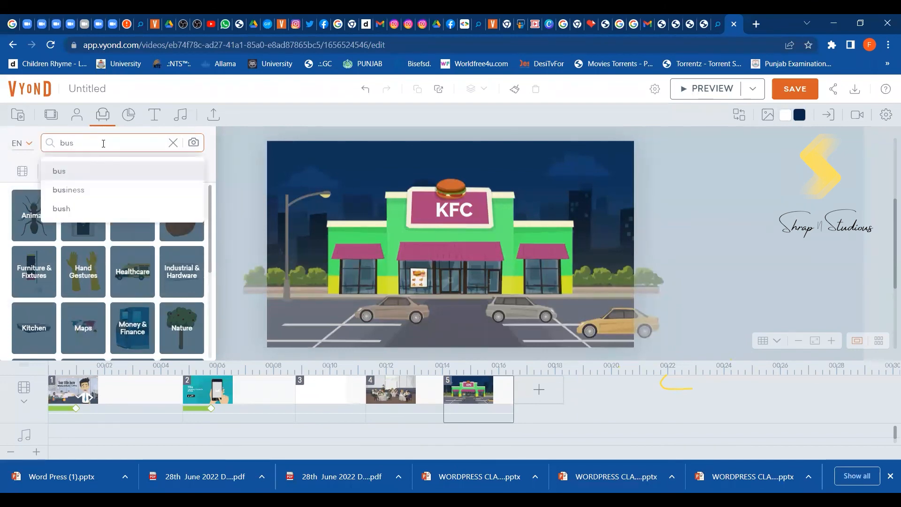
{"action": "key", "text": "Return"}
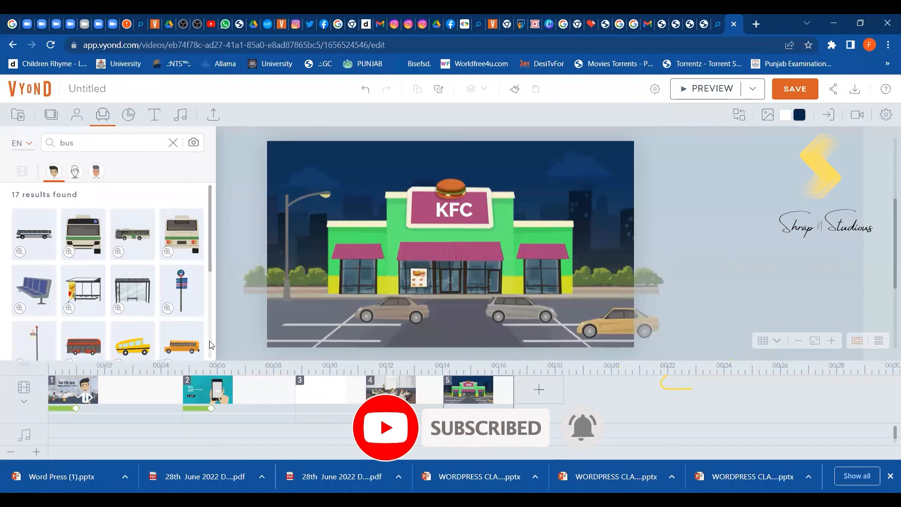
{"action": "left_click", "coordinate": [180, 349]}
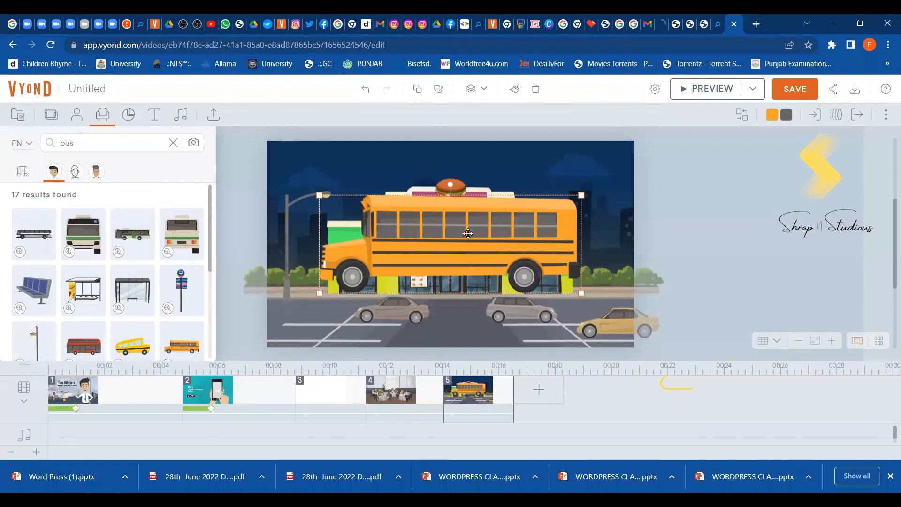
Shrink the school bus to roughly half its width and place it in the parking lot over the brown car.
{"action": "left_click_drag", "start_coordinate": [468, 233], "coordinate": [467, 291]}
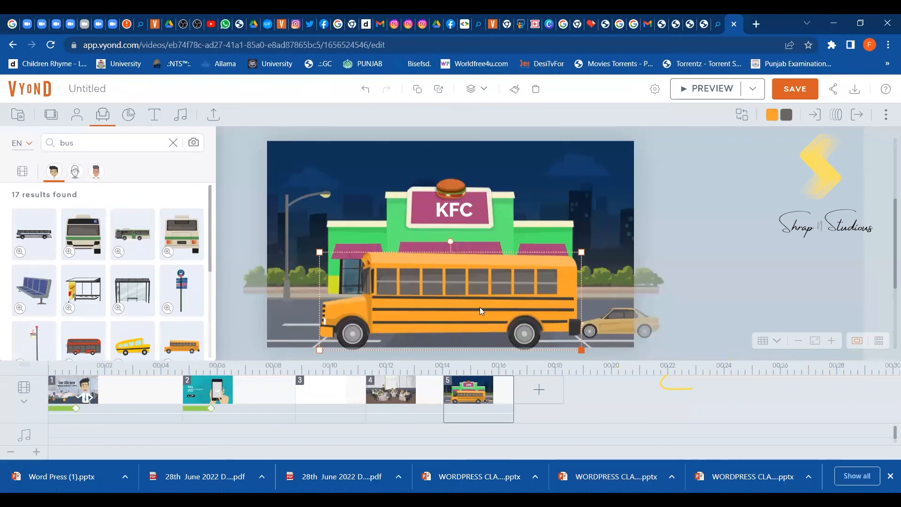
{"action": "left_click_drag", "start_coordinate": [580, 347], "coordinate": [461, 300]}
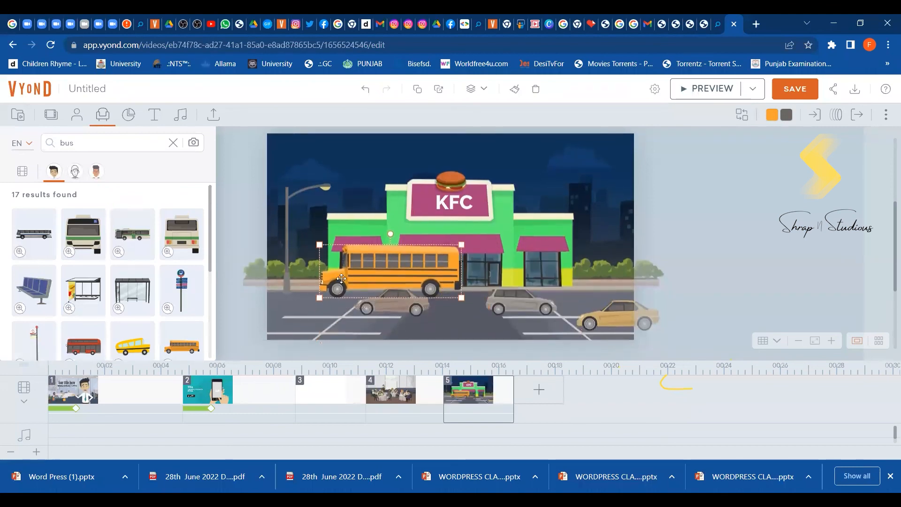
{"action": "left_click_drag", "start_coordinate": [392, 294], "coordinate": [426, 335]}
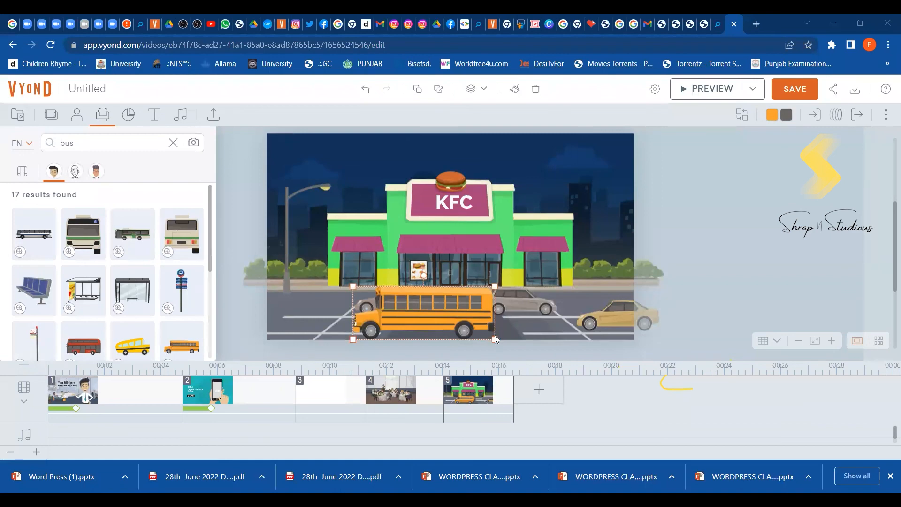
{"action": "left_click_drag", "start_coordinate": [495, 336], "coordinate": [467, 322]}
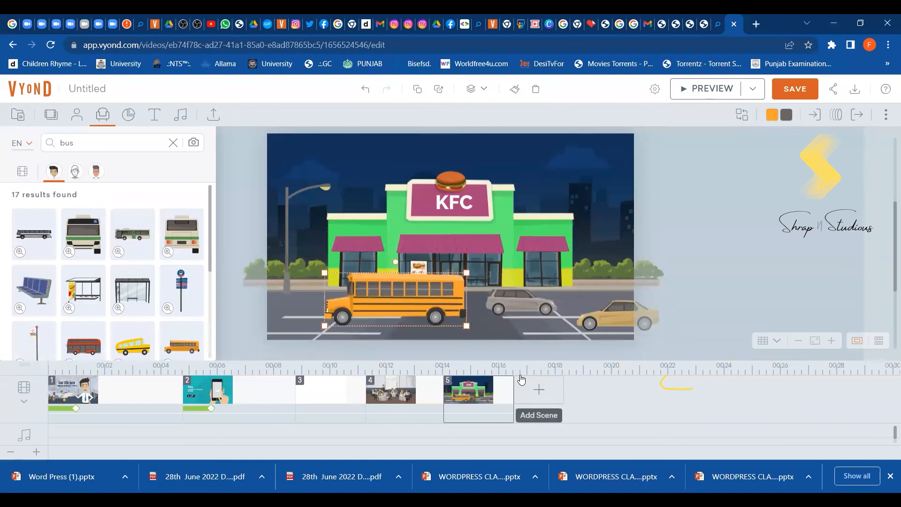